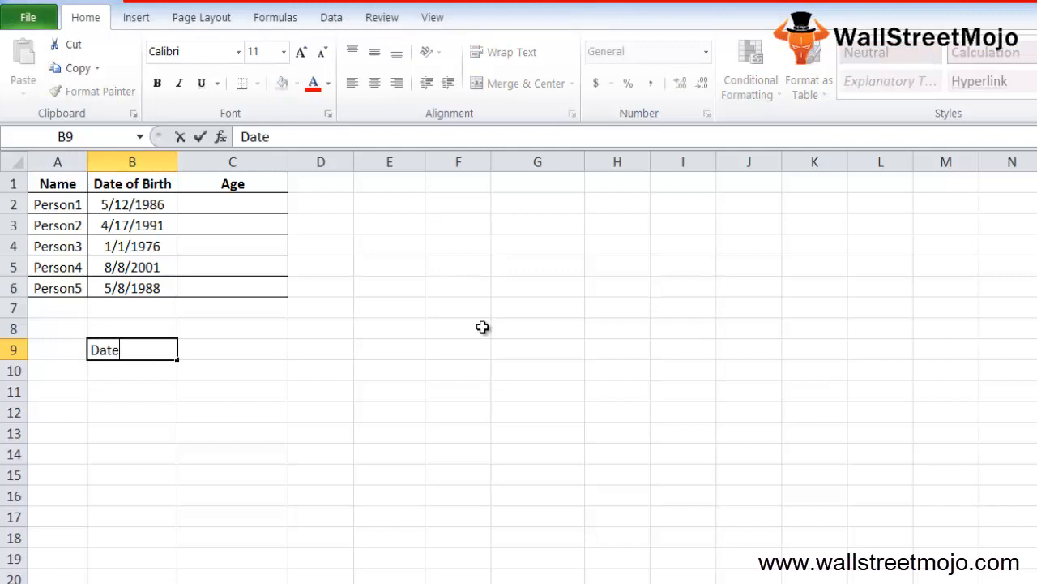
Complete the note Date/Time in cell B9 and enter Excel 2007 in cell B11
text(/Time)
key(Return)
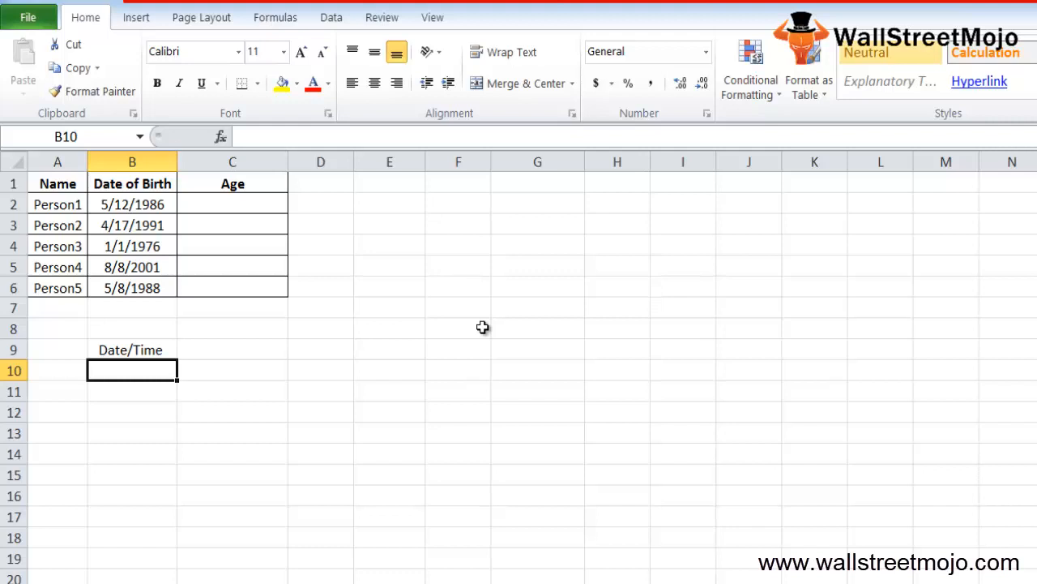
key(Down)
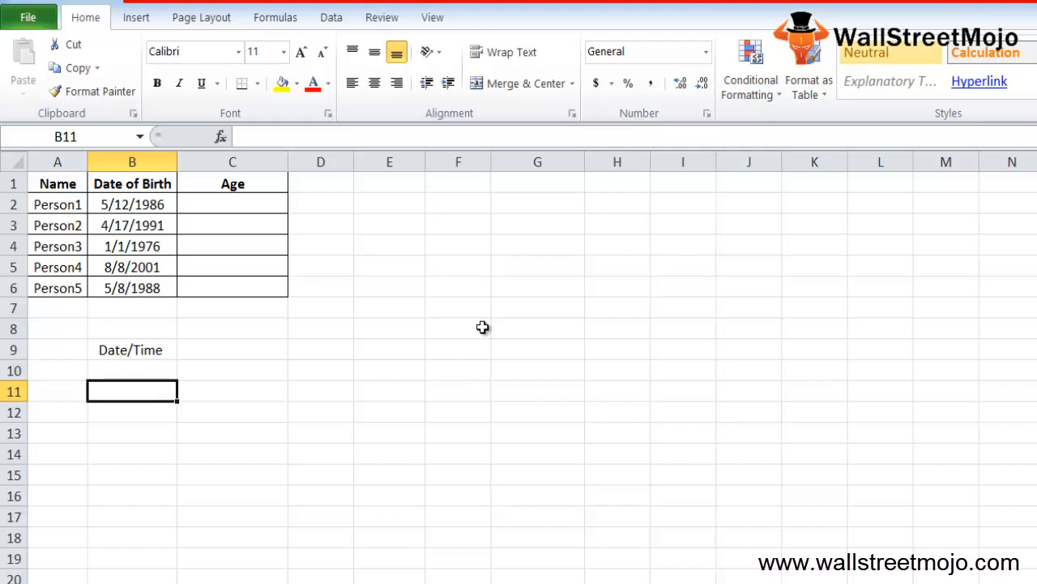
text(Excel)
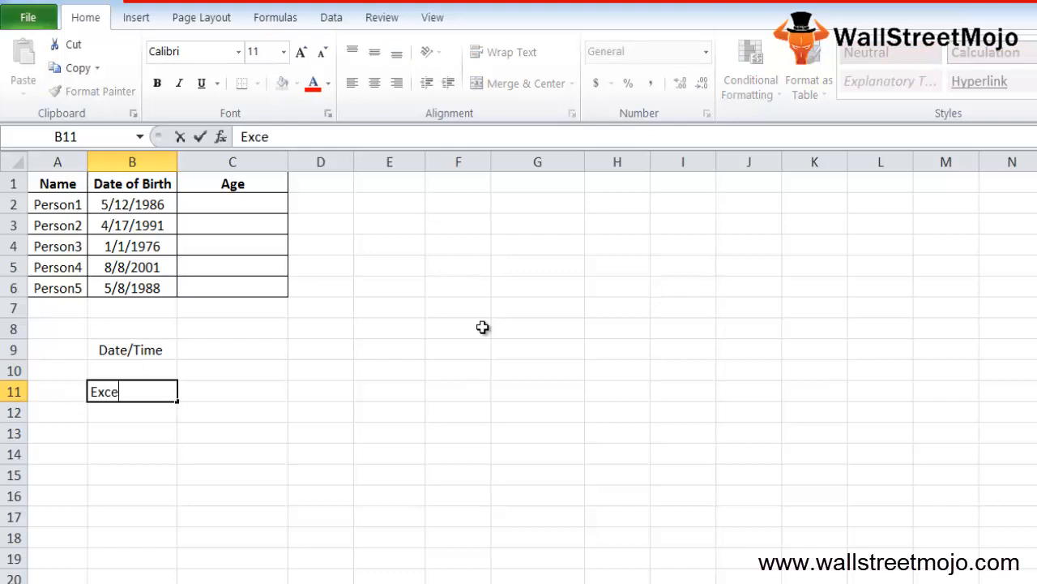
key(Return)
key(Left)
key(Left)
key(Left)
key(Left)
key(Left)
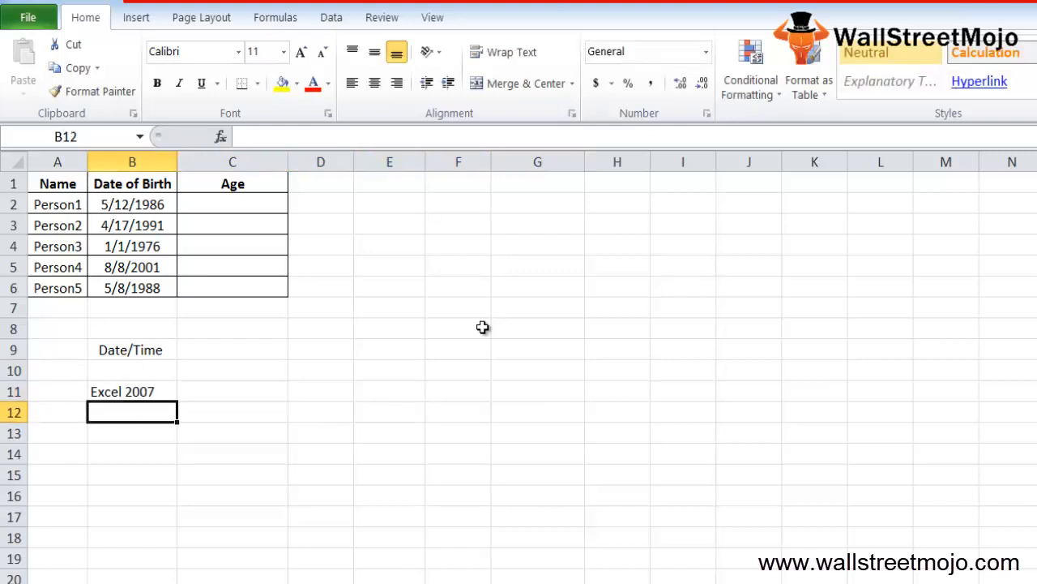
key(Down)
key(Down)
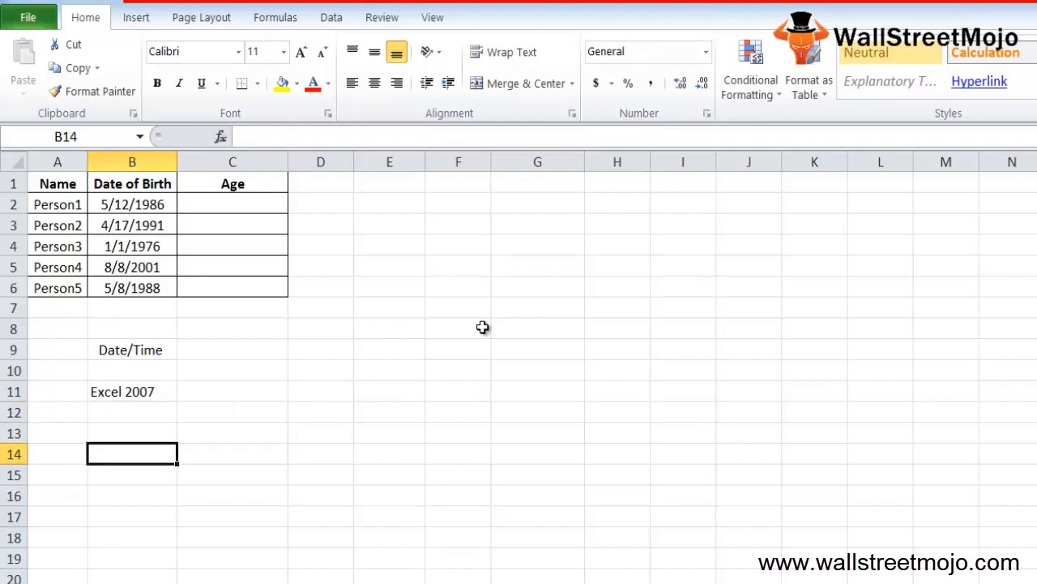
text(=today)
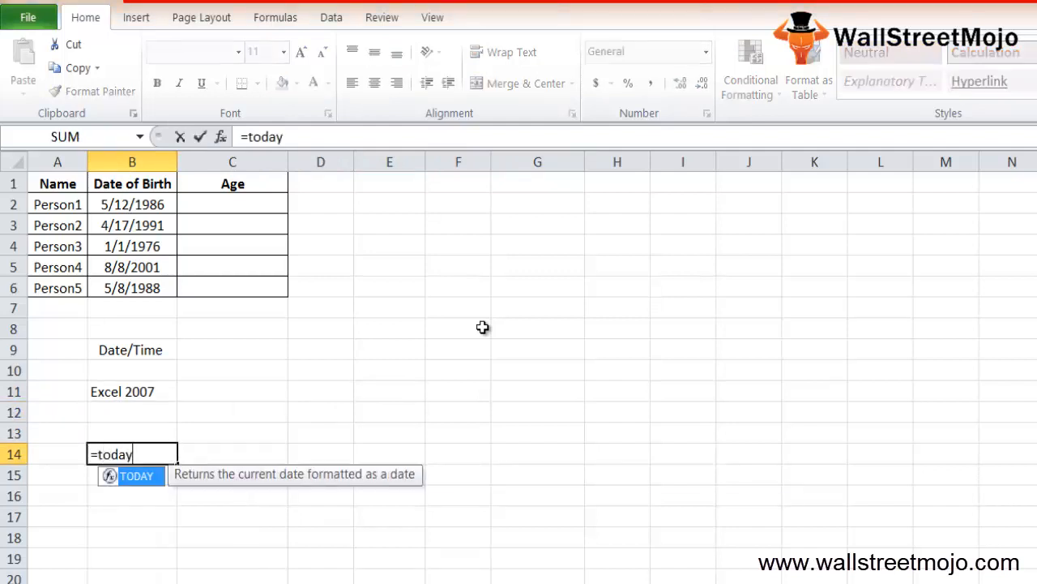
key(Tab)
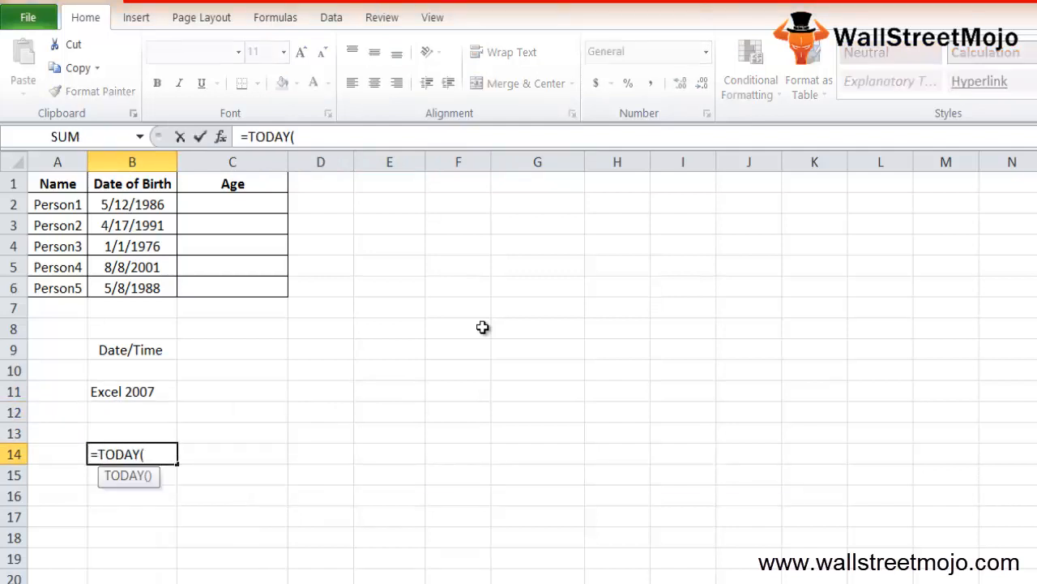
key(BackSpace)
key(Tab)
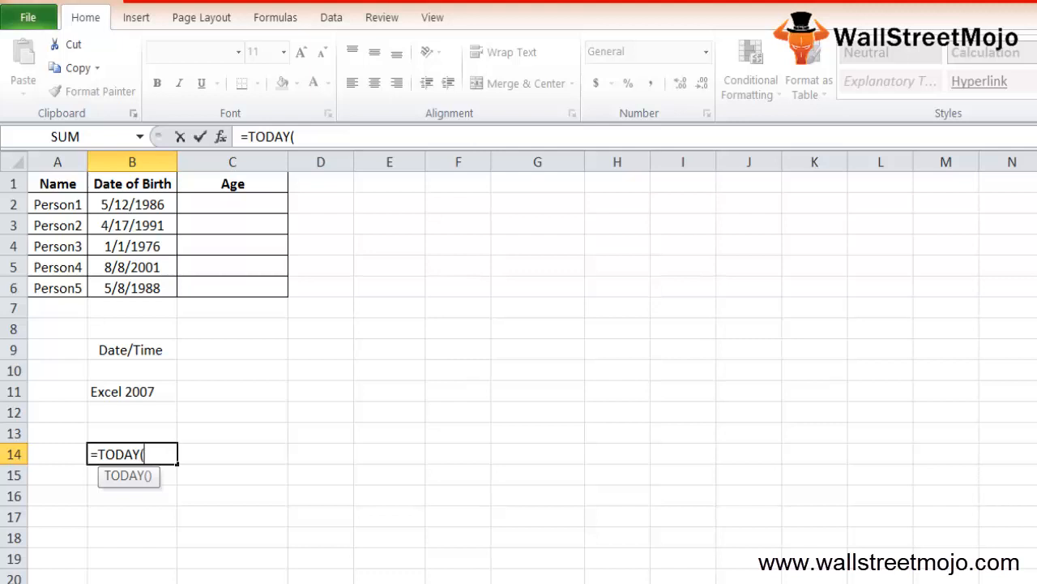
key(Escape)
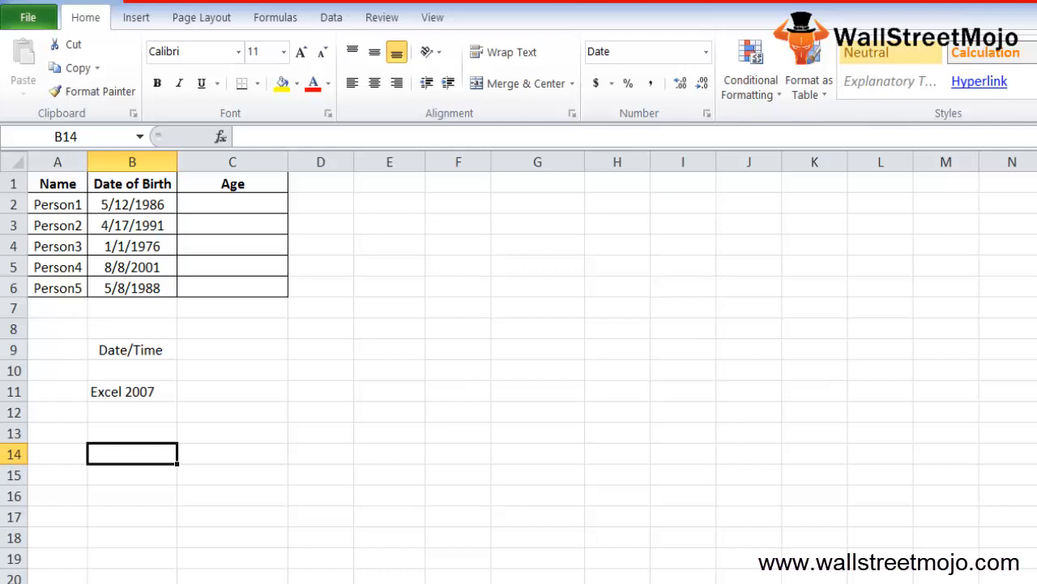
Enter the note "Current date every time" in cell B14
text(Current date e)
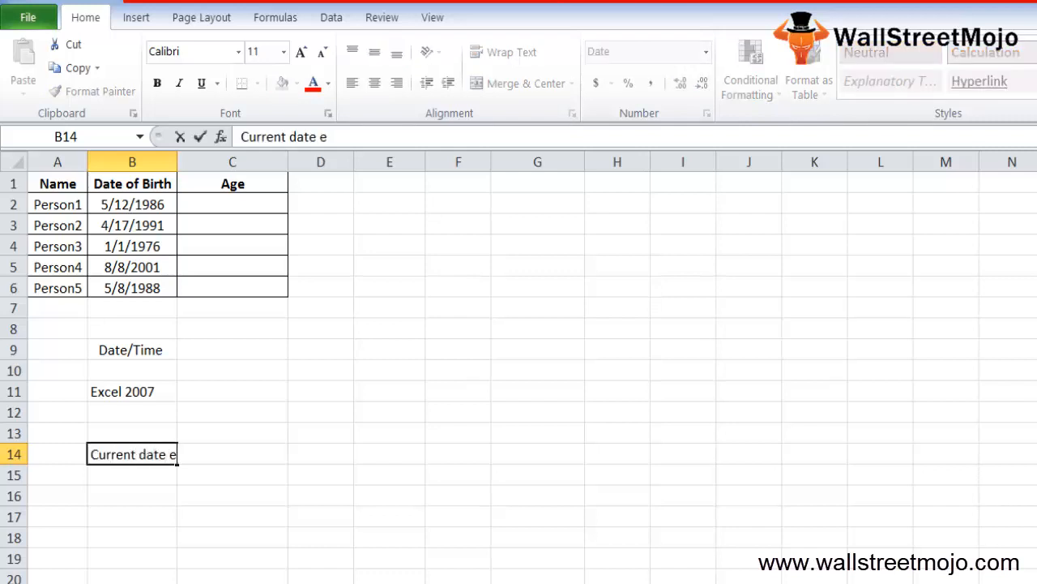
text(very time)
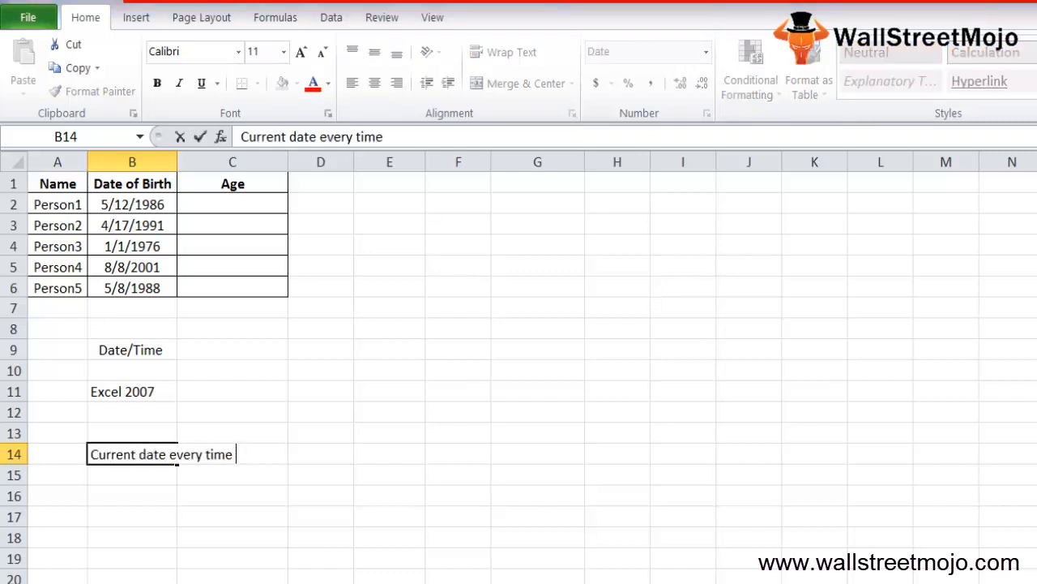
key(Return)
key(Return)
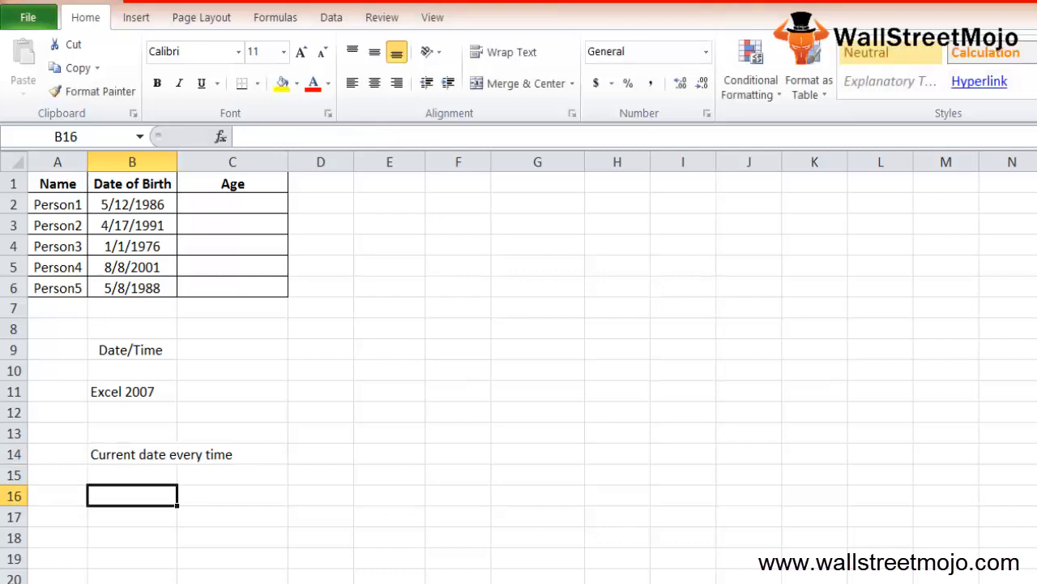
List the function names Cell, Indirect, Info, Now, Offsett and Rand down cells B16 to B21
text(Cell)
key(Return)
text(I)
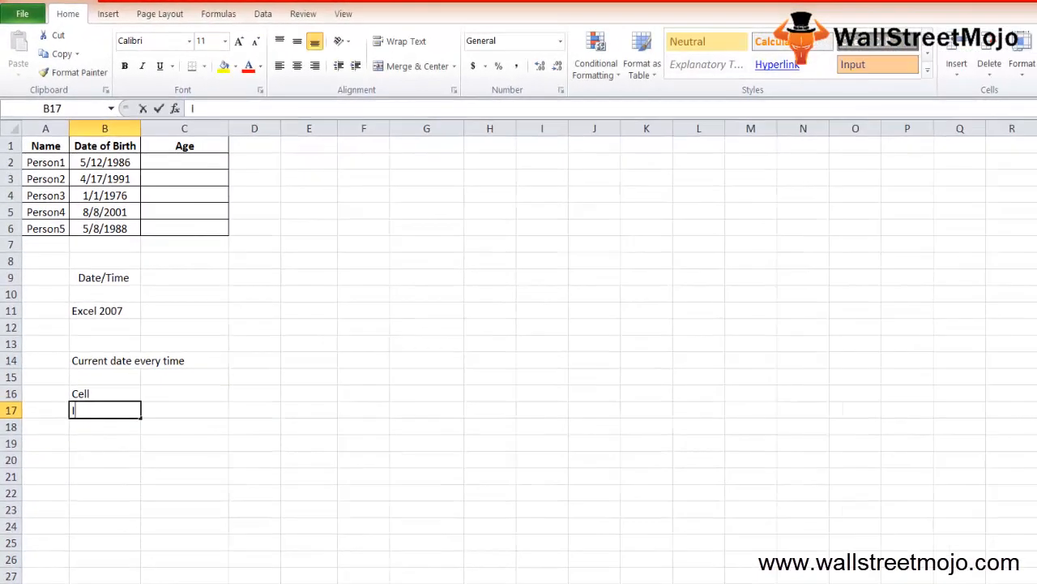
text(ndirect)
key(Return)
text(Info)
key(Return)
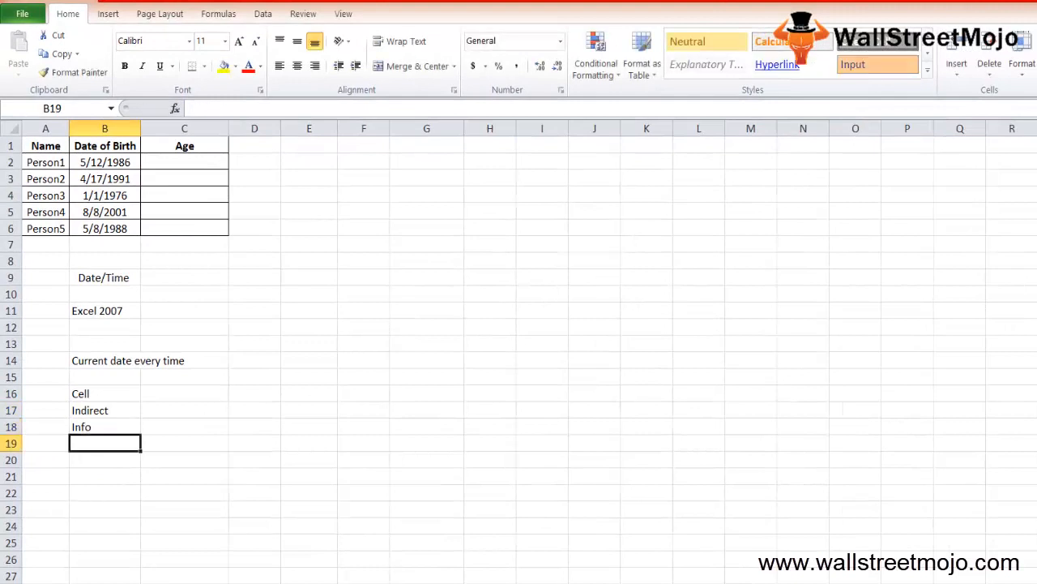
text(Now)
key(Return)
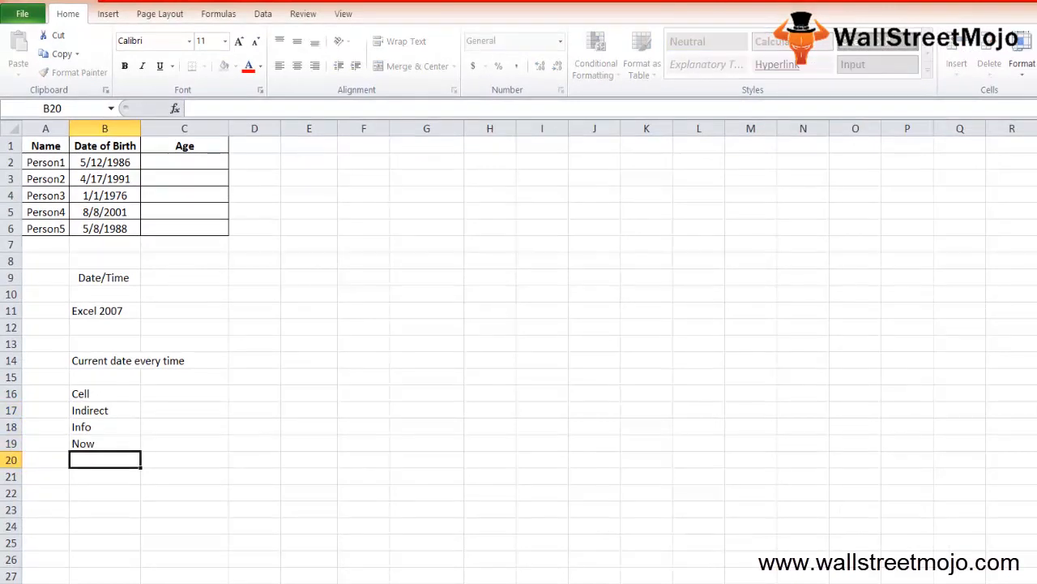
text(Offsett)
key(Return)
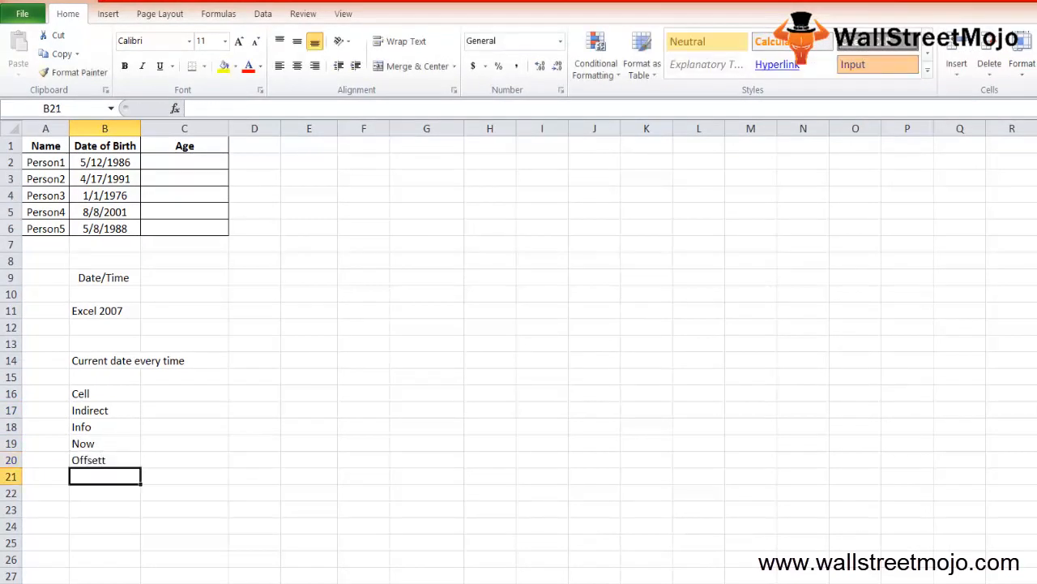
text(Rand)
key(Return)
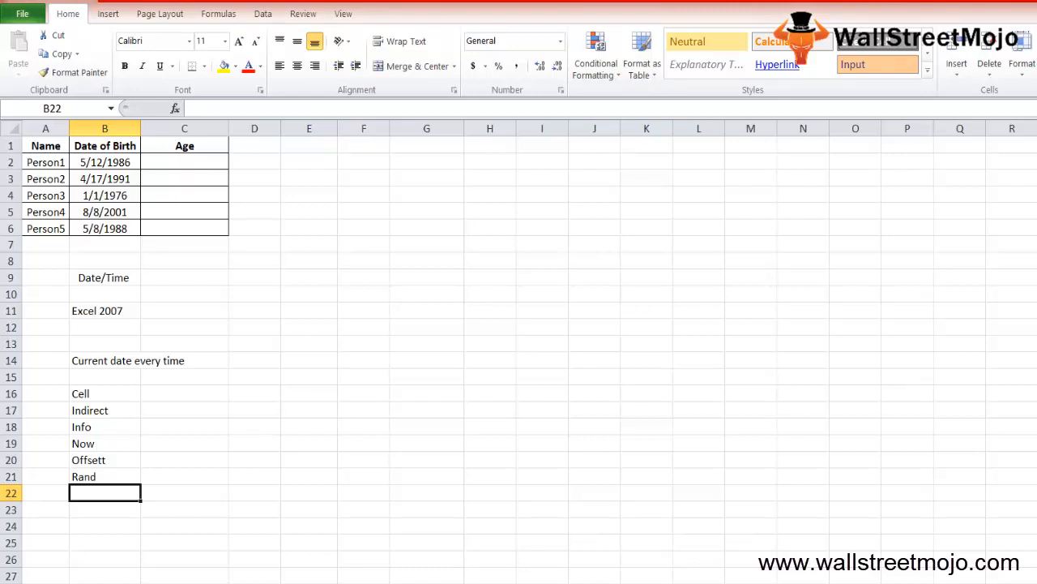
Enter the note Change in cell B24 and Preceding in cell B26
key(Return)
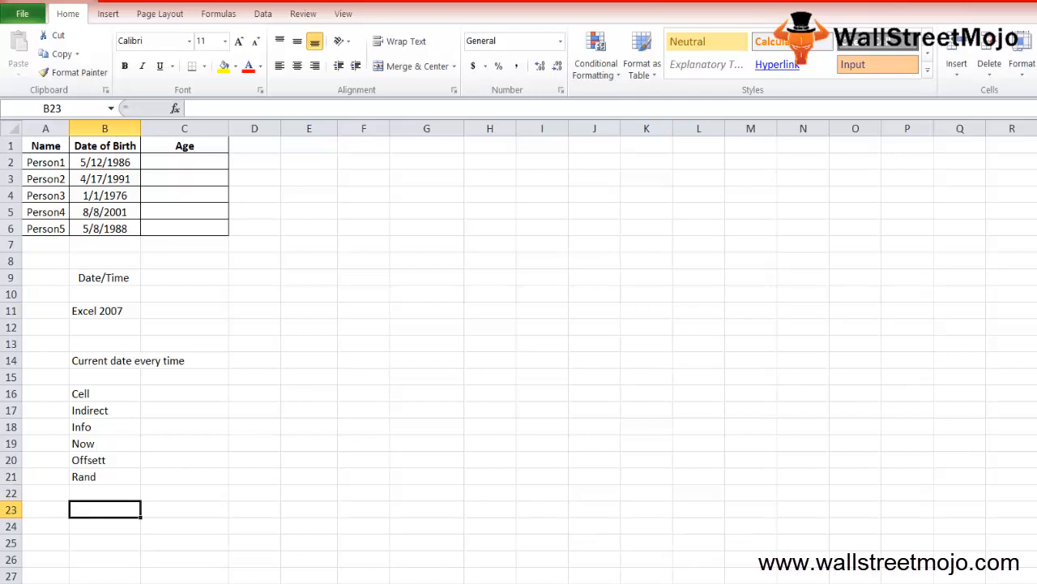
key(Return)
text(Change)
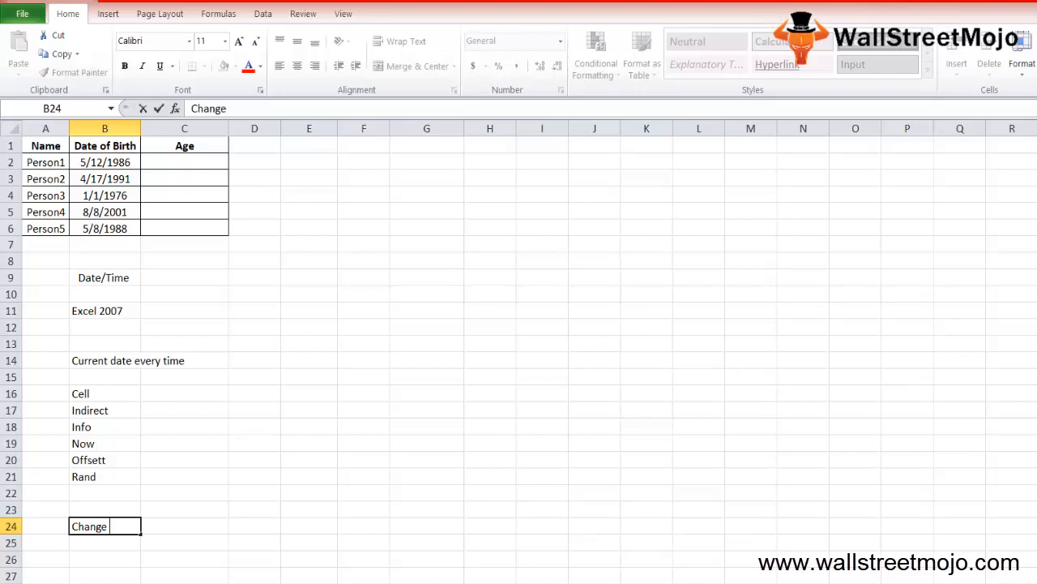
key(Return)
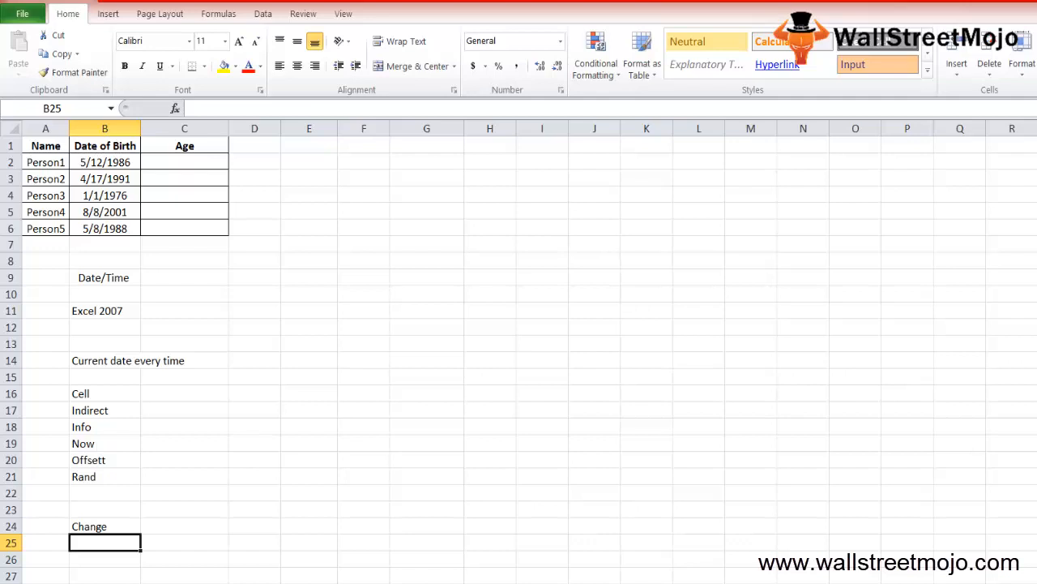
key(Return)
text(Preceding)
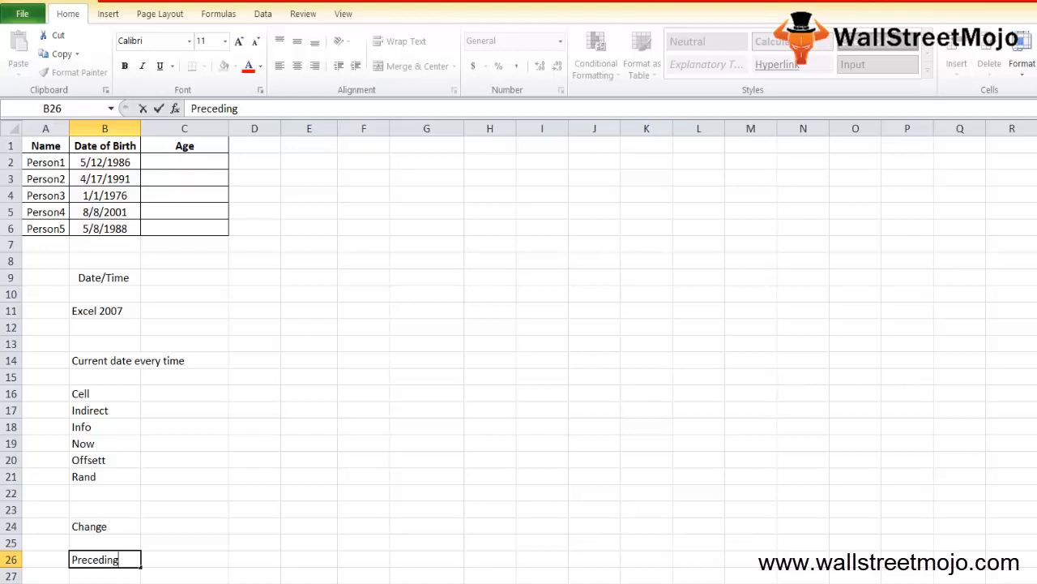
key(Return)
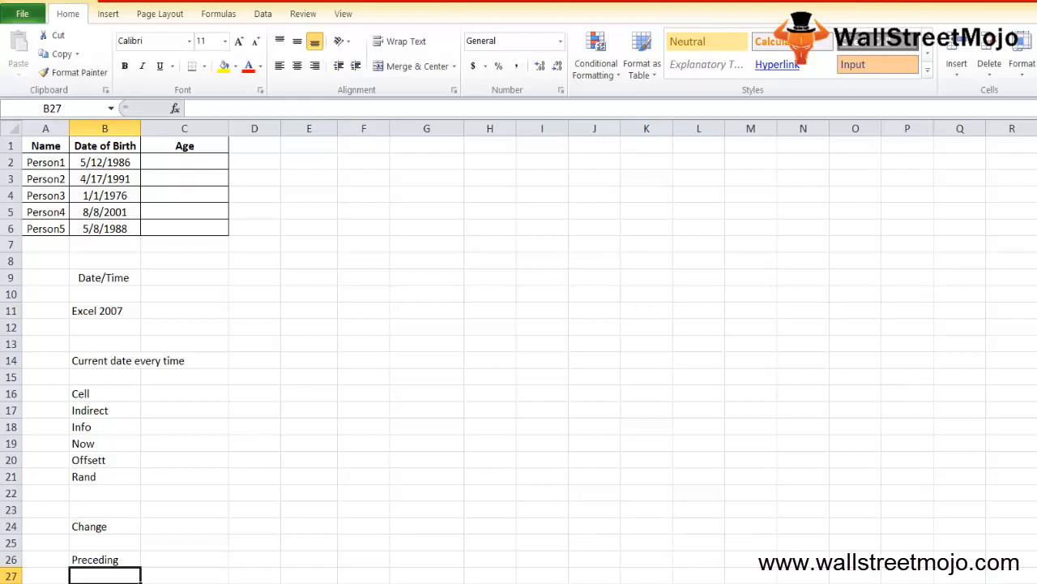
Highlight the person names in A2:A6 and the dates of birth in B2:B5 to examine the source data
key(Down)
key(Down)
key(Down)
key(Down)
key(Down)
key(Down)
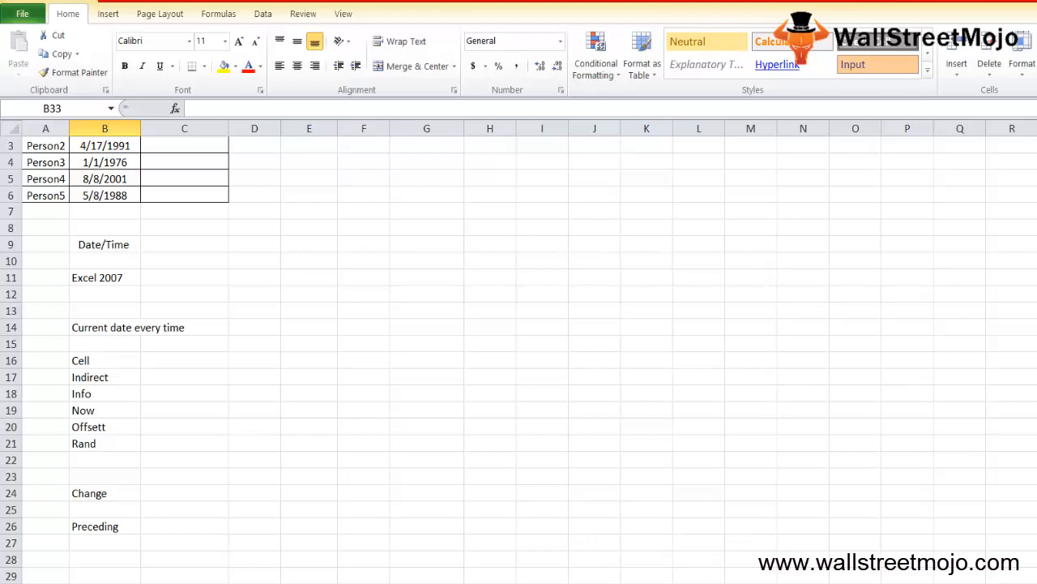
key(Up)
key(Up)
key(Up)
key(Up)
key(Up)
key(Up)
key(Up)
key(Up)
key(Up)
key(Up)
key(Up)
key(Up)
key(Up)
key(Up)
key(Up)
key(Up)
key(Up)
key(Up)
key(Up)
key(Up)
key(Left)
key(Down)
key(shift+Down)
key(shift+Down)
key(shift+Down)
key(shift+Down)
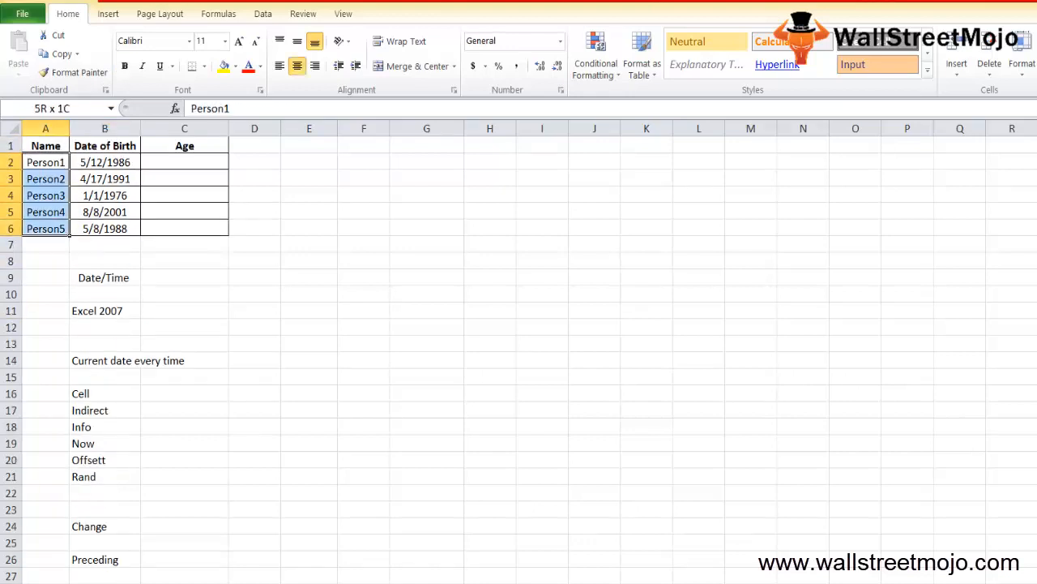
key(Right)
key(shift+Down)
key(shift+Down)
key(shift+Down)
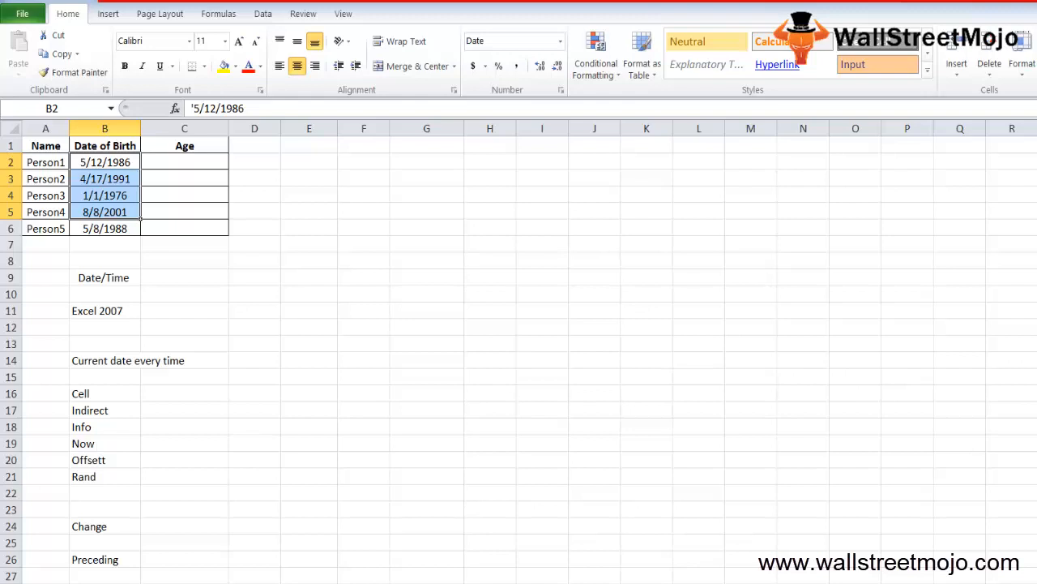
Begin the first person's age formula in cell C2 with INT around a YEARFRAC call, =INT((YEARFRAC(
click(184, 162)
text(=in)
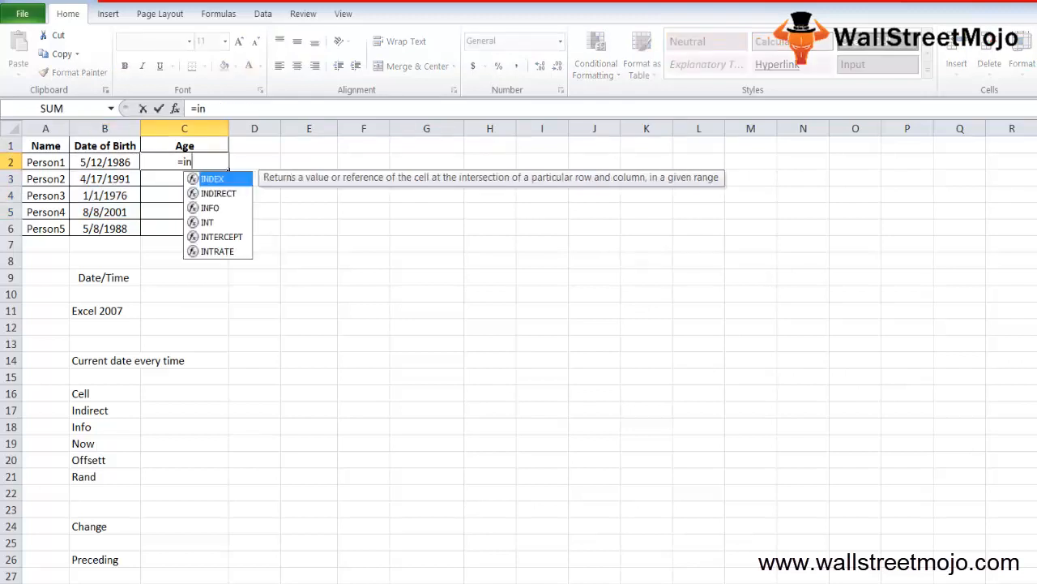
text(t)
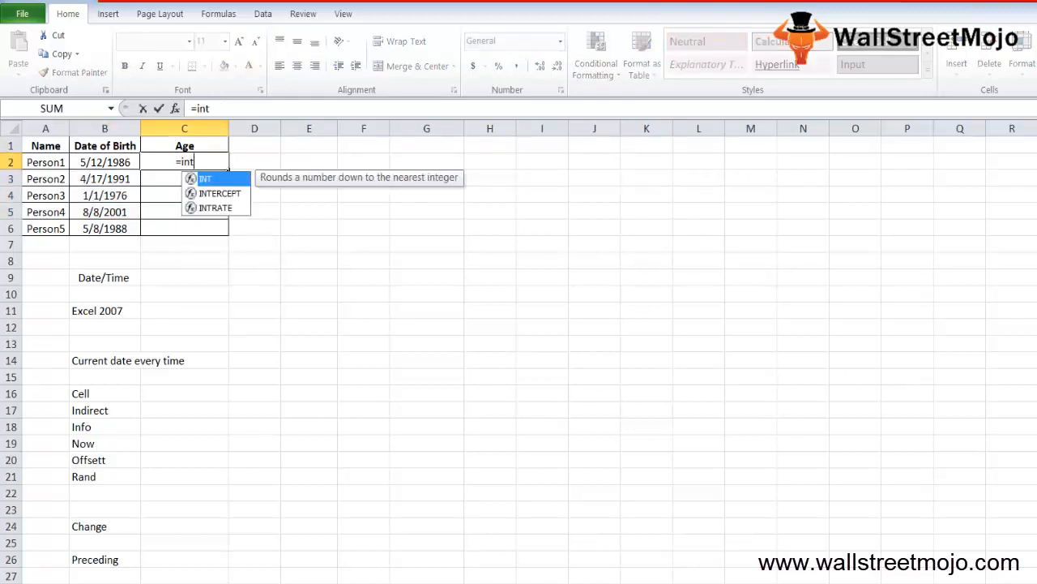
key(Tab)
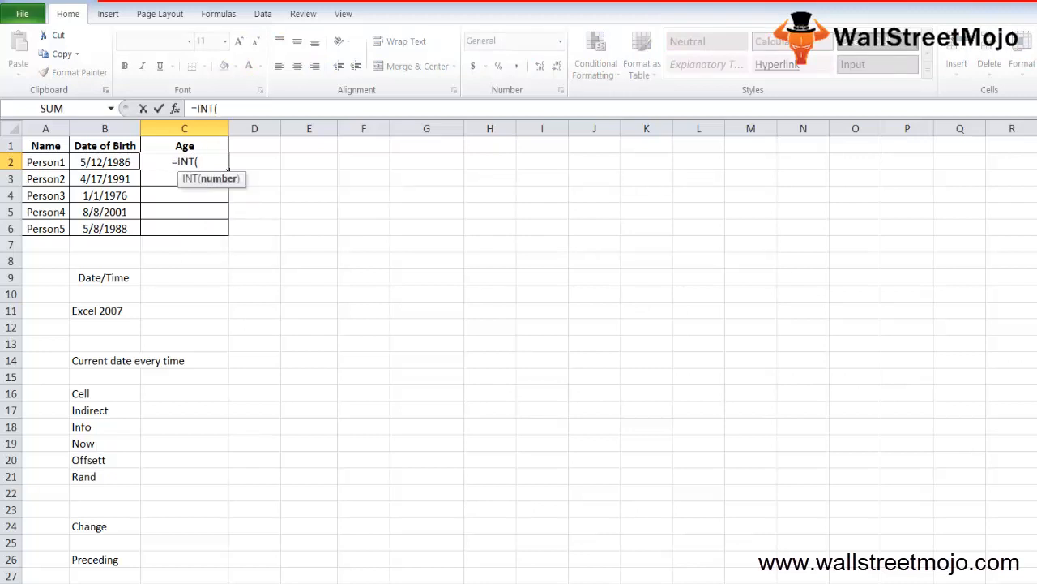
text(()
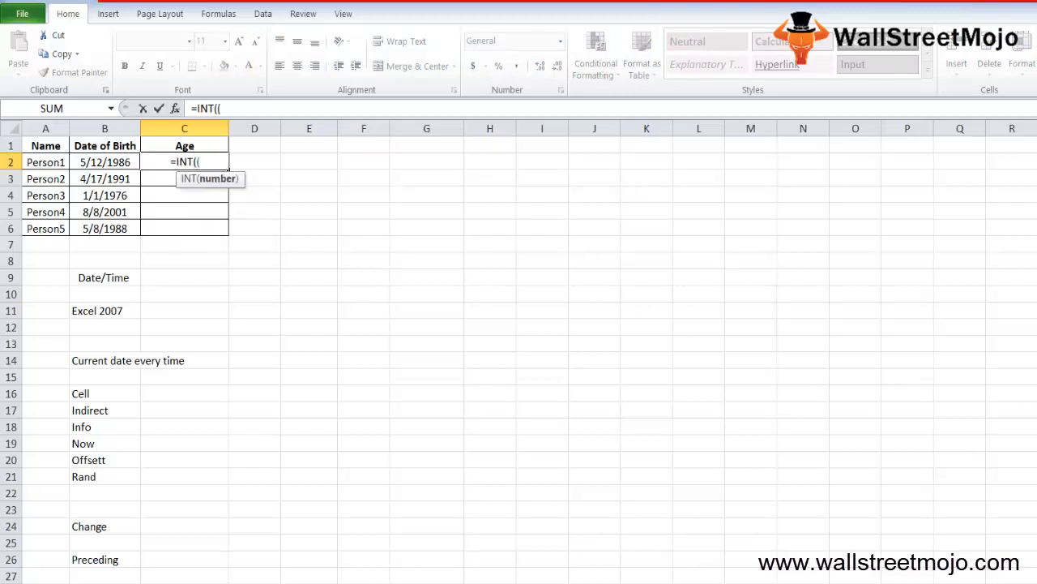
text(yea)
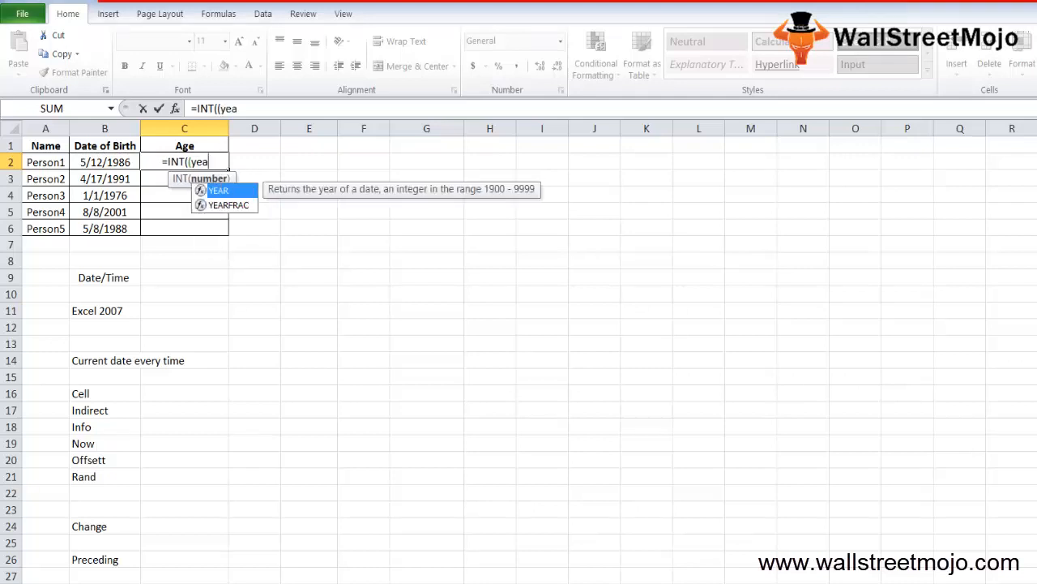
key(Down)
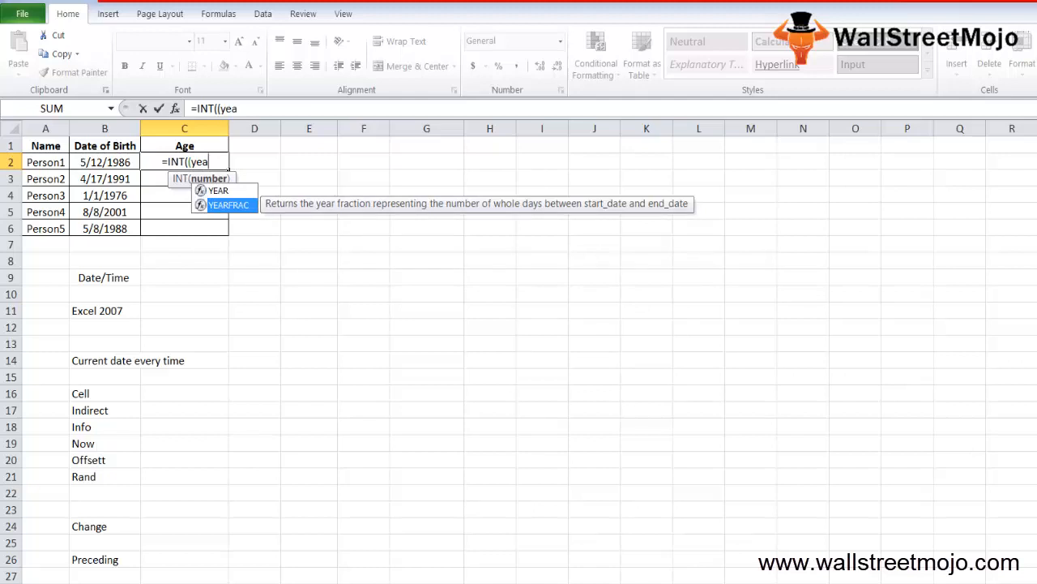
key(Tab)
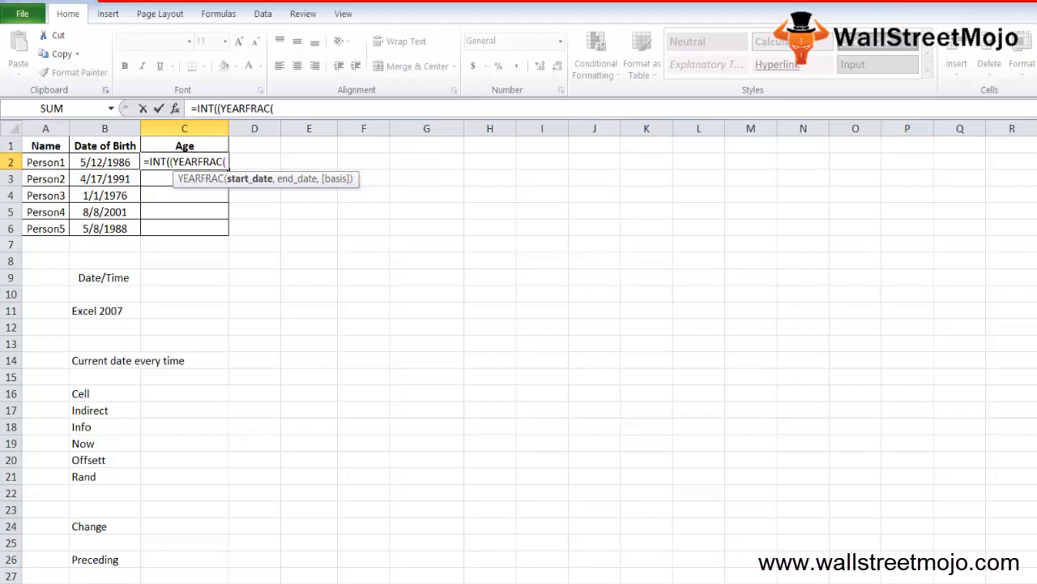
Complete the first person's age formula in cell C2 as =INT((YEARFRAC(TODAY(),B2,1))), using the Actual/actual basis
text(ro)
text(today)
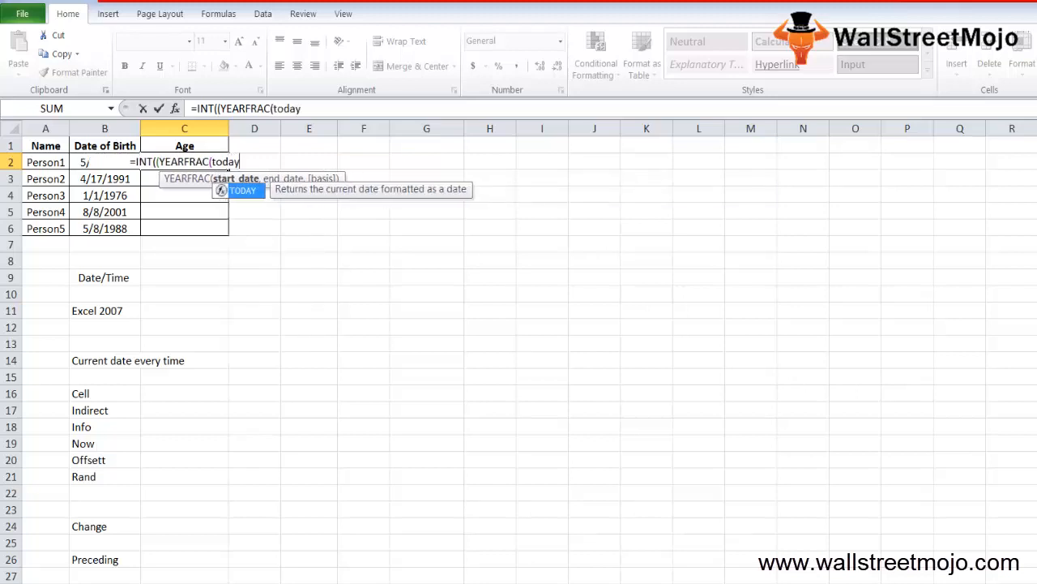
key(Tab)
text())
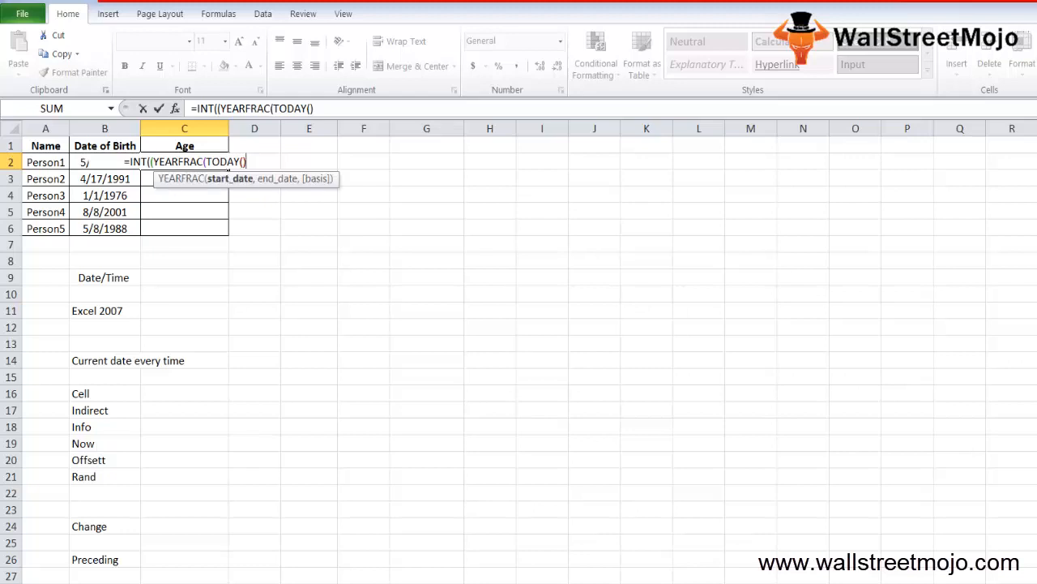
text(,)
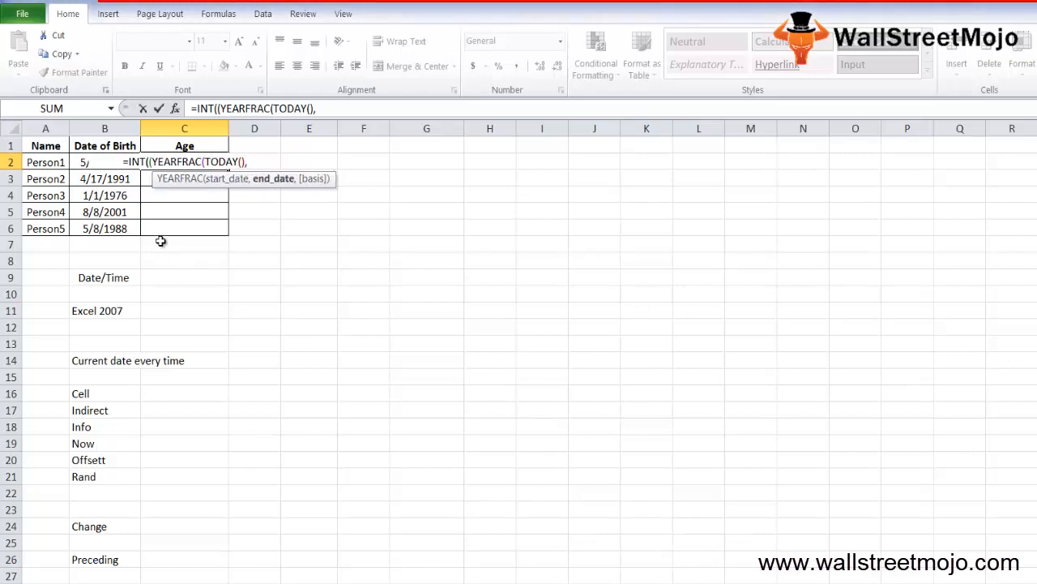
click(38, 163)
key(Right)
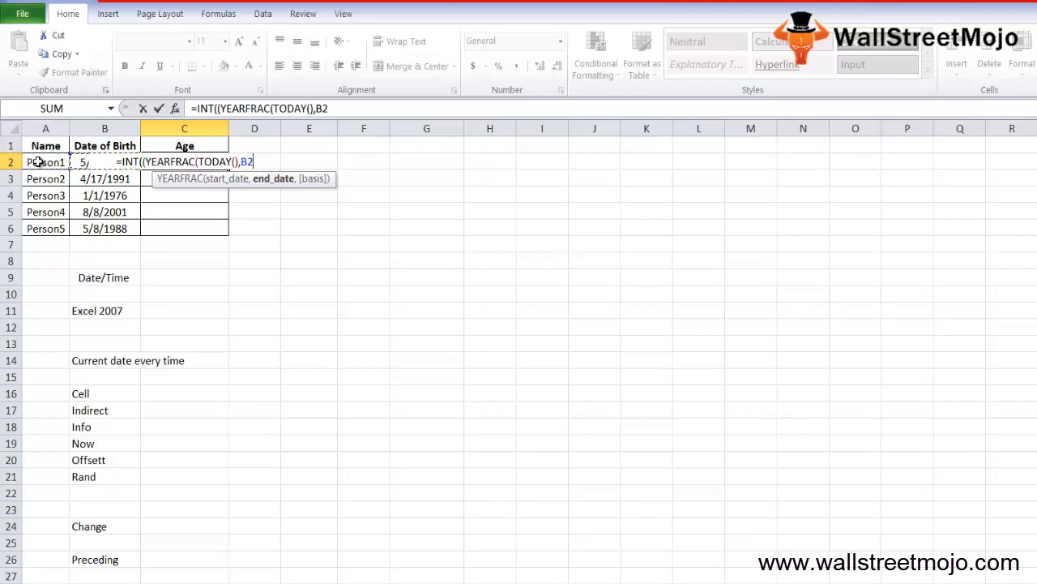
text(,)
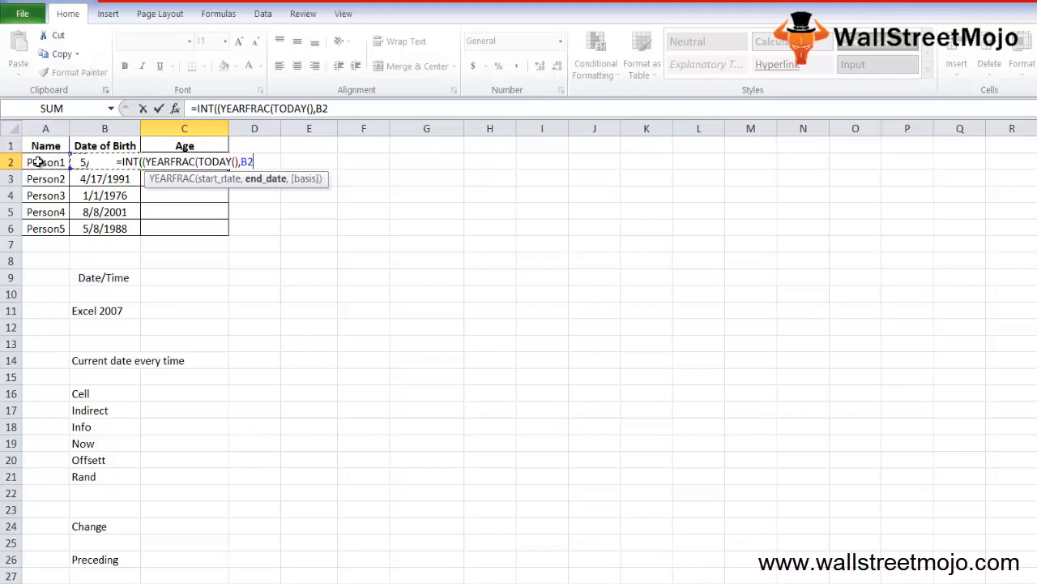
text(1)
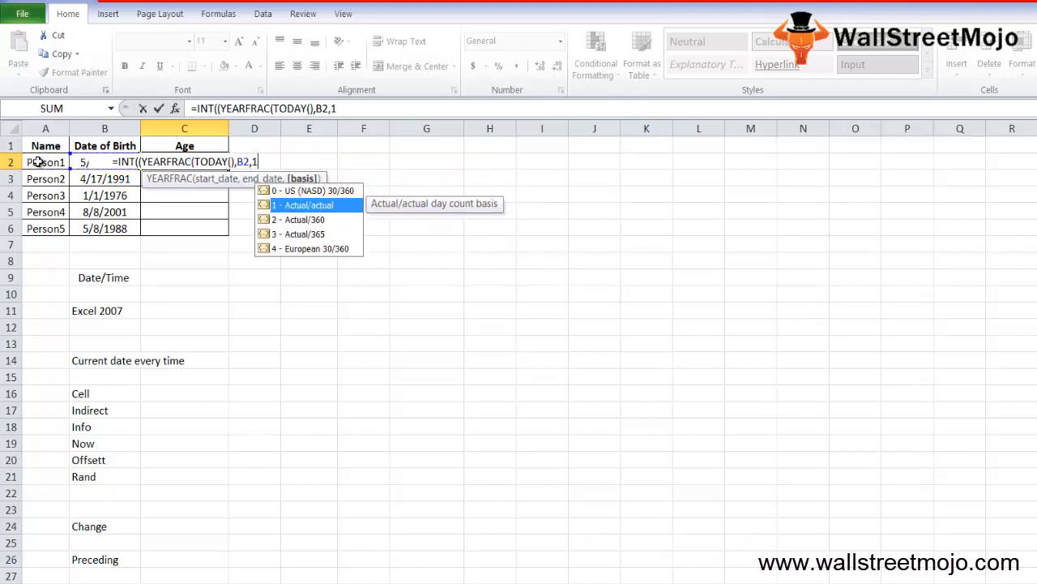
text())))
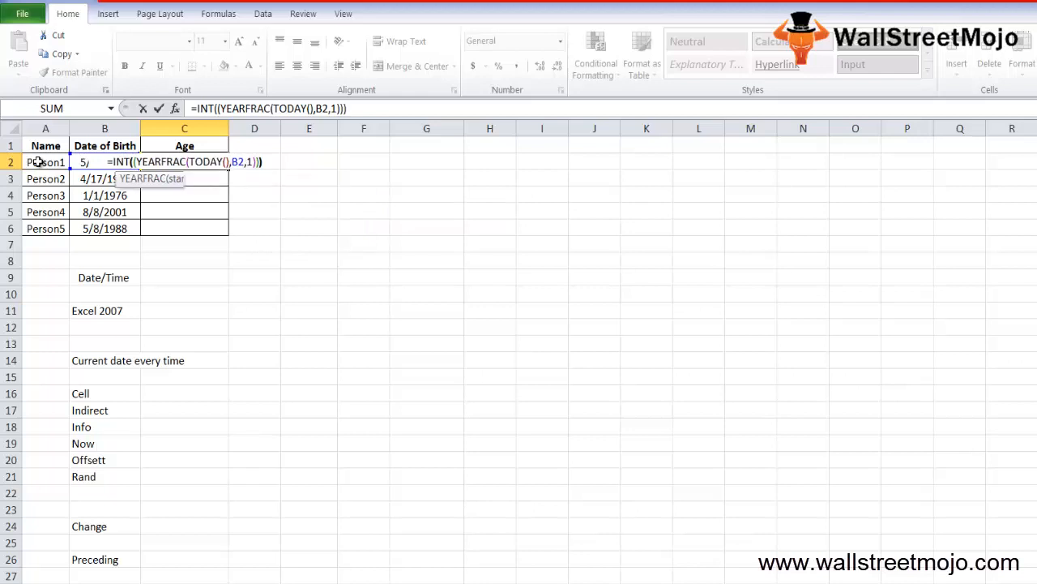
key(Return)
key(Up)
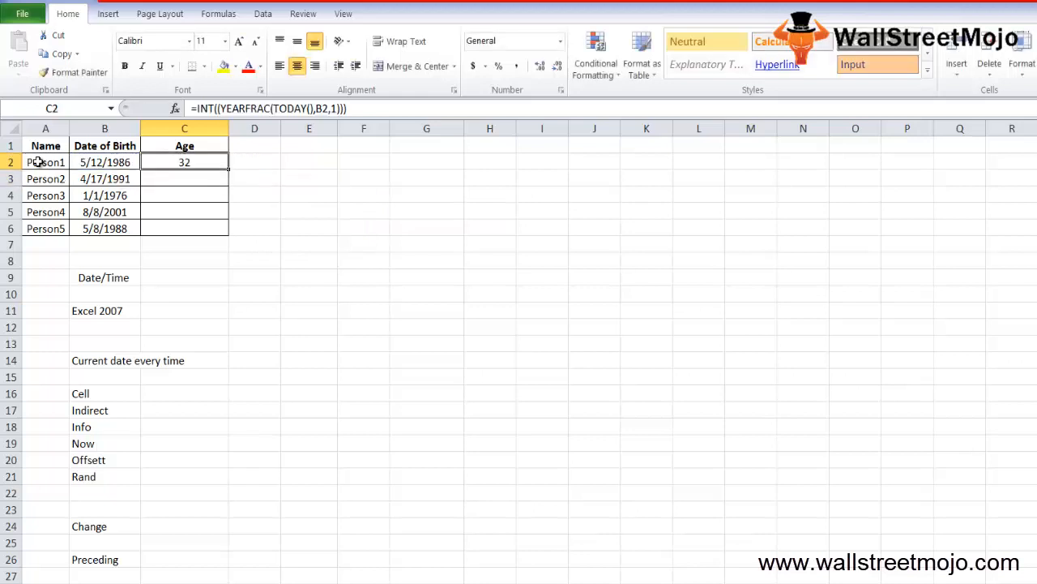
Fill the age formula from C2 down to C6 for the remaining people
key(shift+Down)
key(shift+Down)
key(shift+Down)
key(shift+Down)
key(ctrl+d)
key(Down)
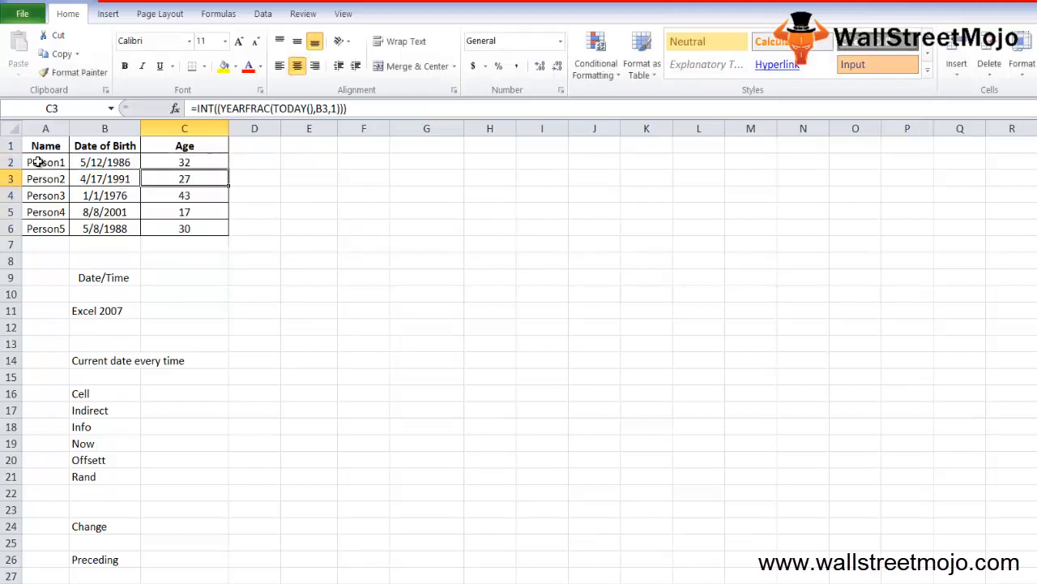
Examine the calculated ages and their formulas in C2:C6 against the dates of birth
key(Down)
key(Down)
key(Down)
key(Up)
key(Up)
key(Up)
key(Up)
key(Up)
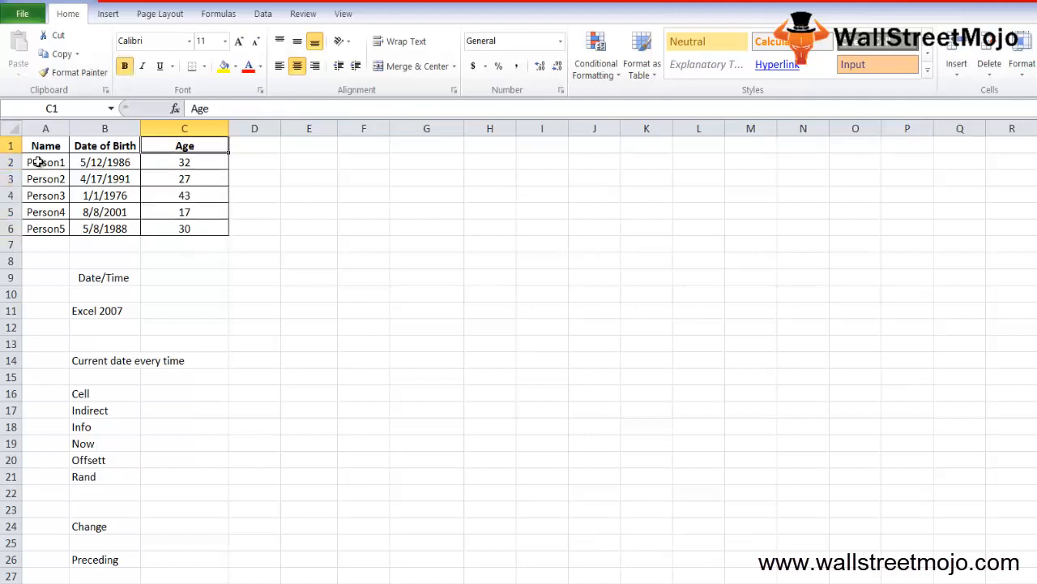
key(Down)
key(Down)
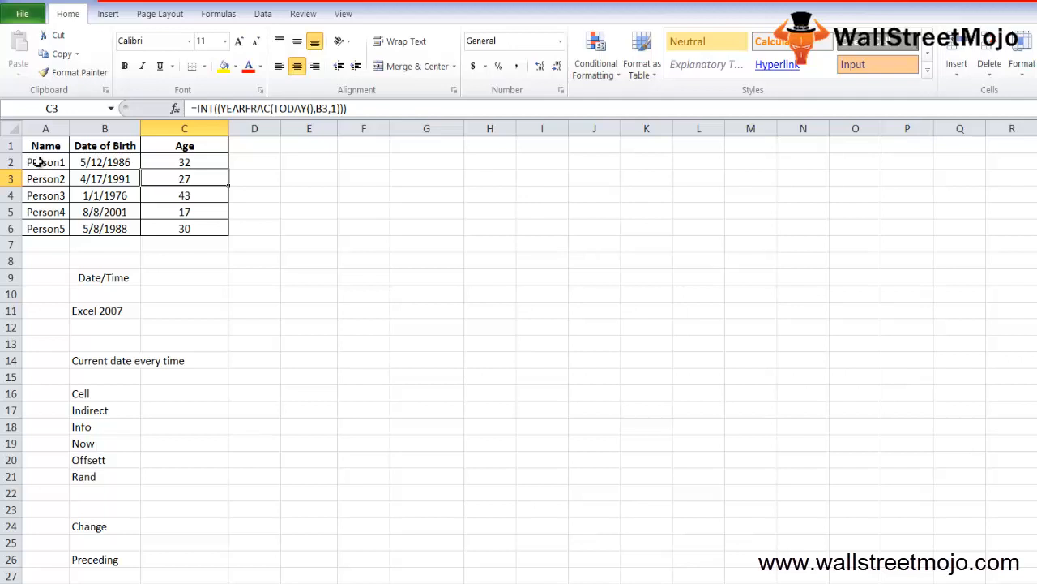
key(Right)
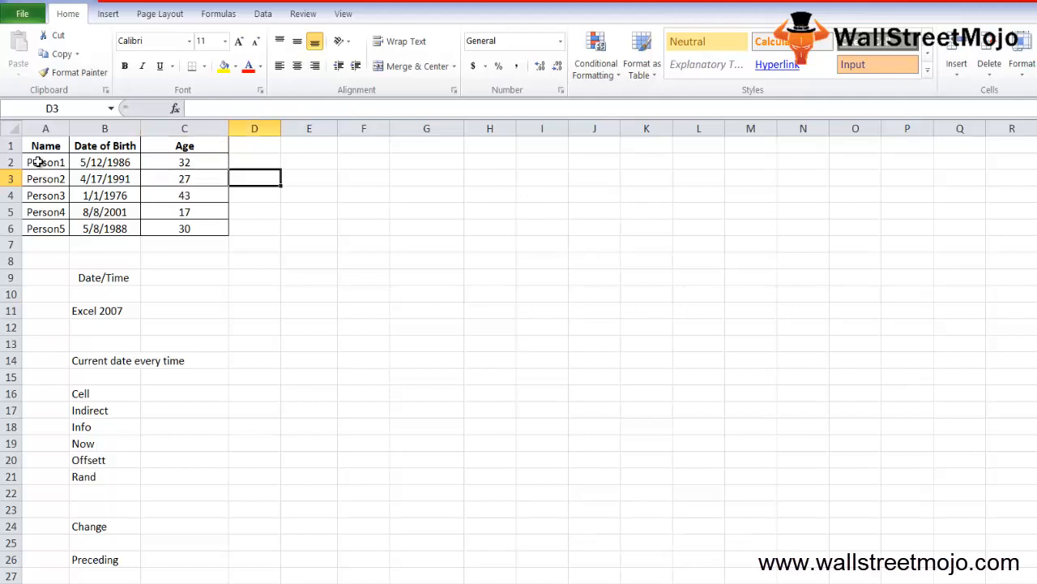
key(Left)
key(Down)
key(Down)
key(Down)
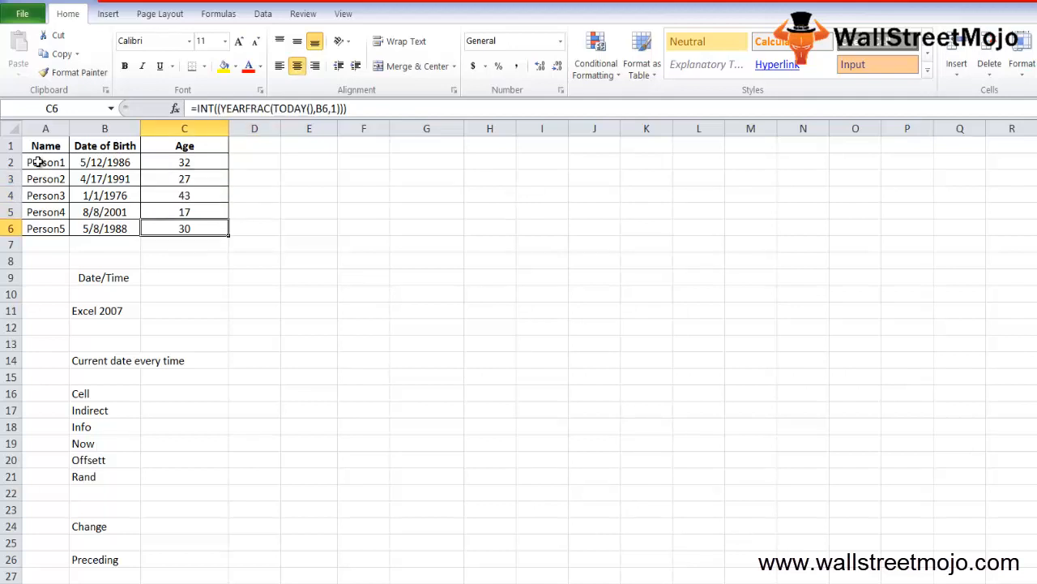
key(Up)
key(Up)
key(Up)
key(Up)
key(Left)
key(Right)
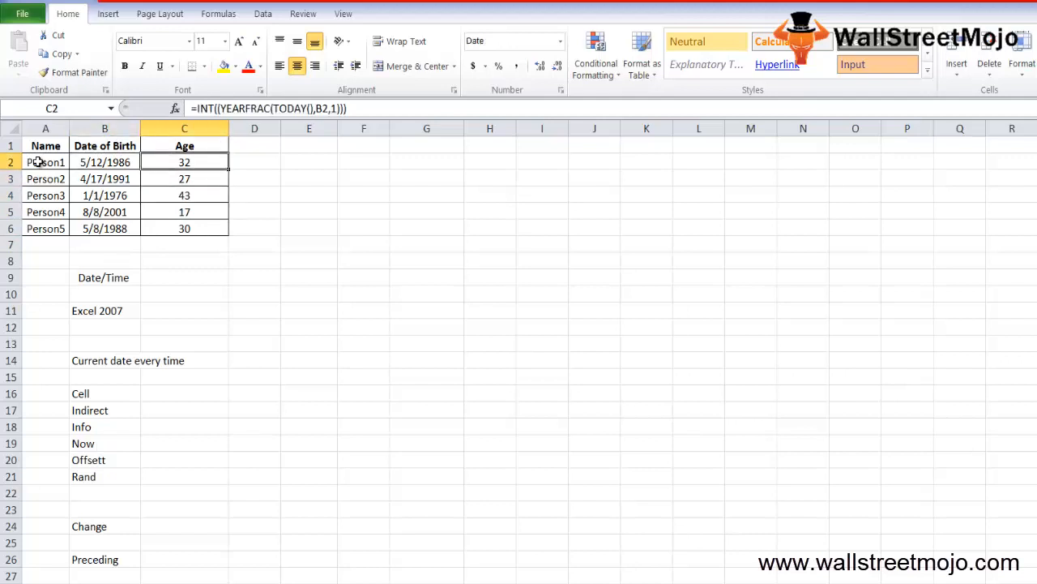
key(Down)
key(Down)
key(Down)
key(Up)
key(Up)
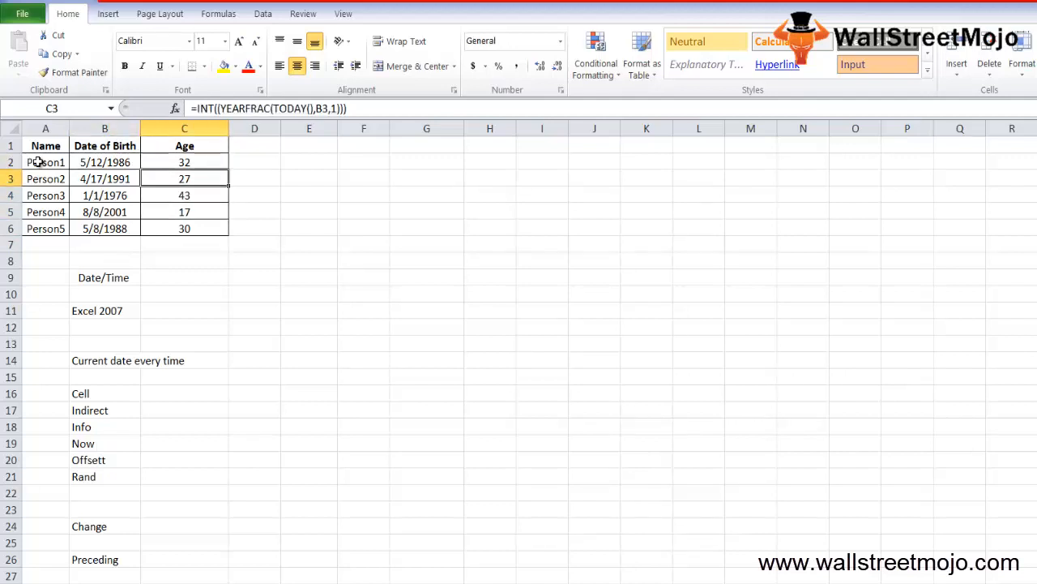
Replace the first person's date of birth in cell B2 with a different date and check the age in C2
key(Up)
key(Left)
text(12)
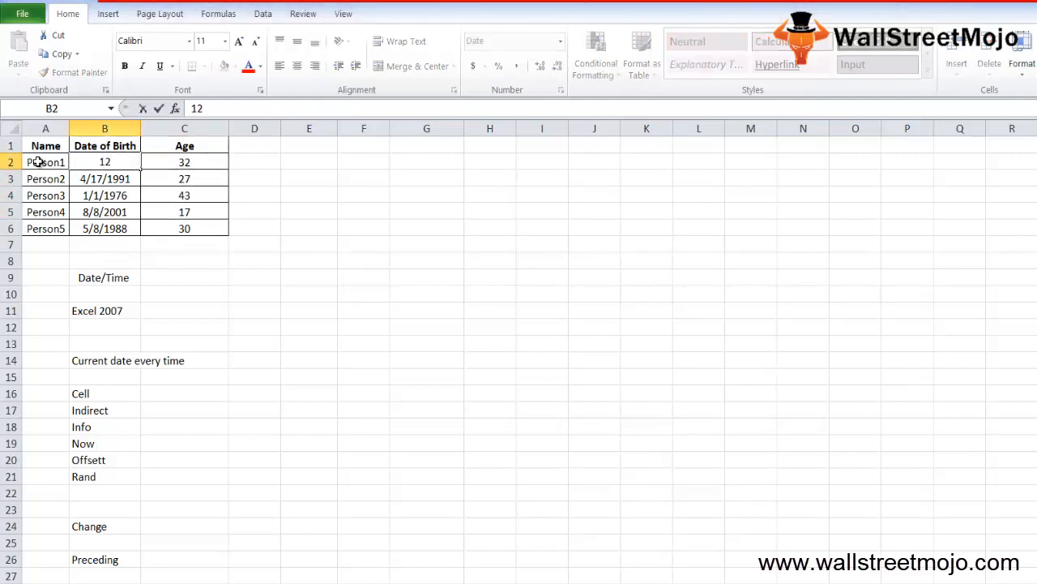
text(/12/199)
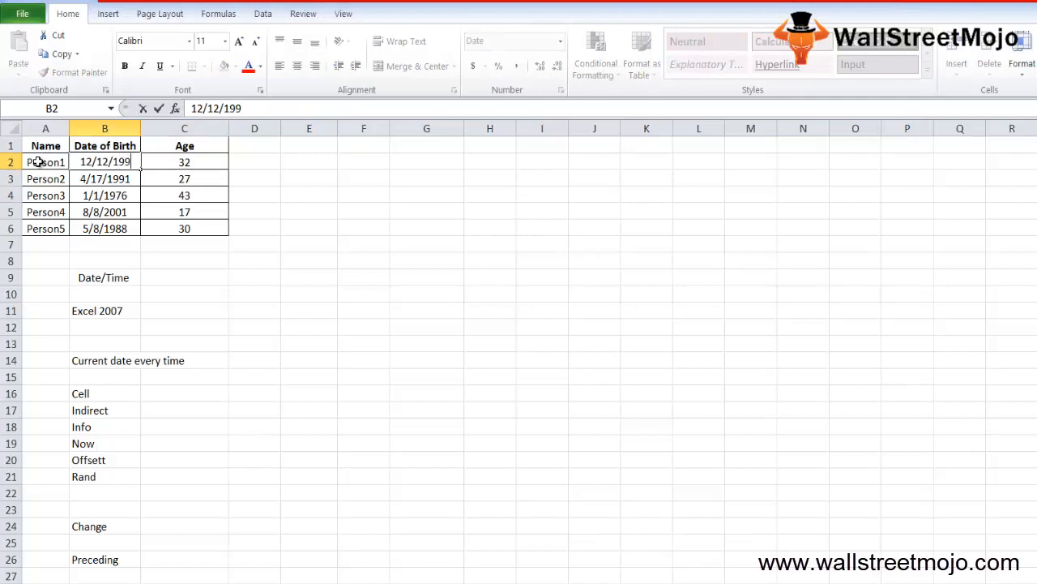
text(2)
key(Return)
key(Up)
key(Right)
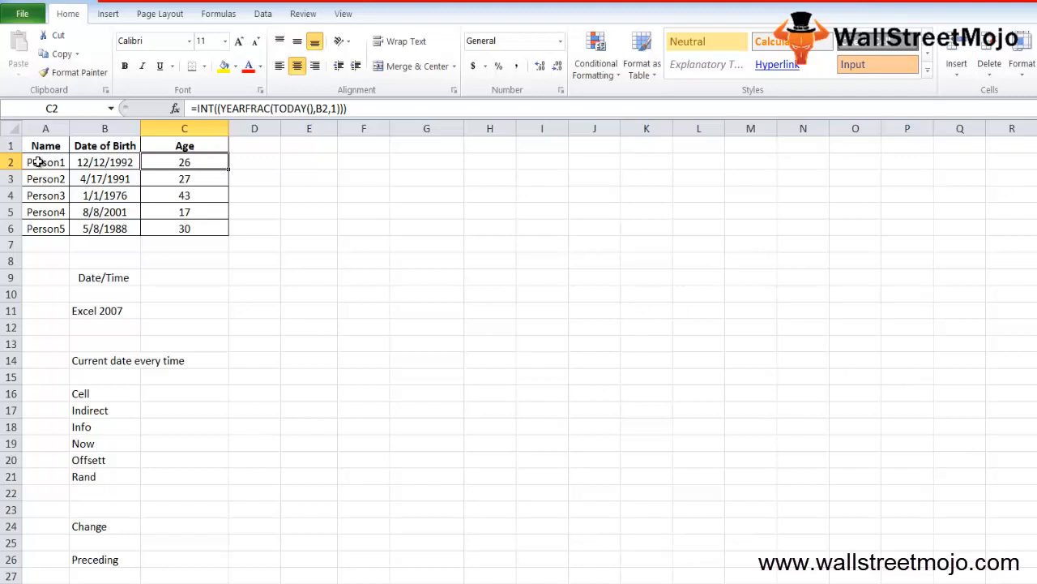
Change the last digit of the birth year in cell B2 and check the first person's age again
key(Left)
key(F2)
key(BackSpace)
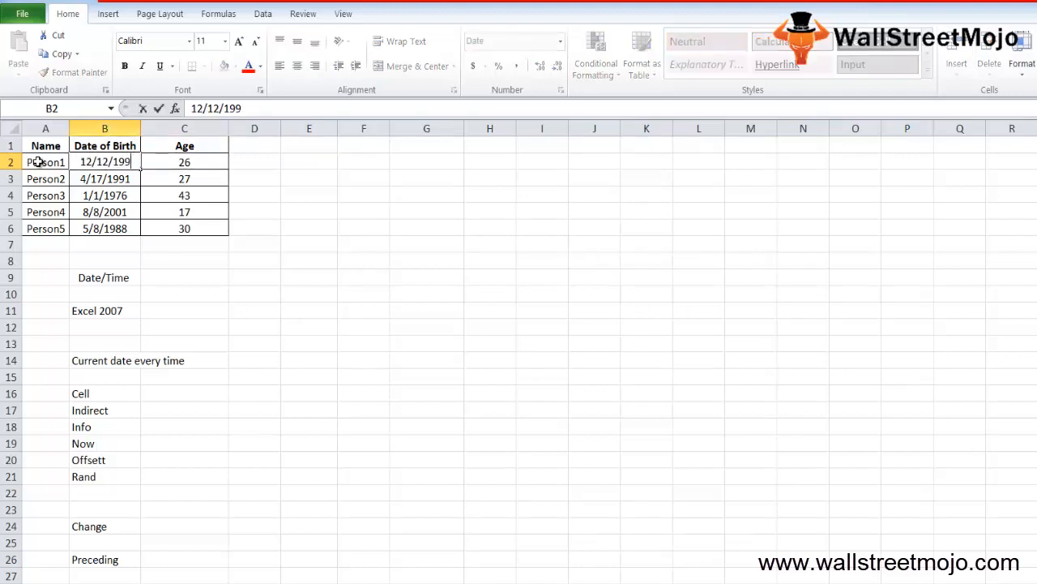
text(4)
key(Return)
key(Up)
key(Right)
key(Left)
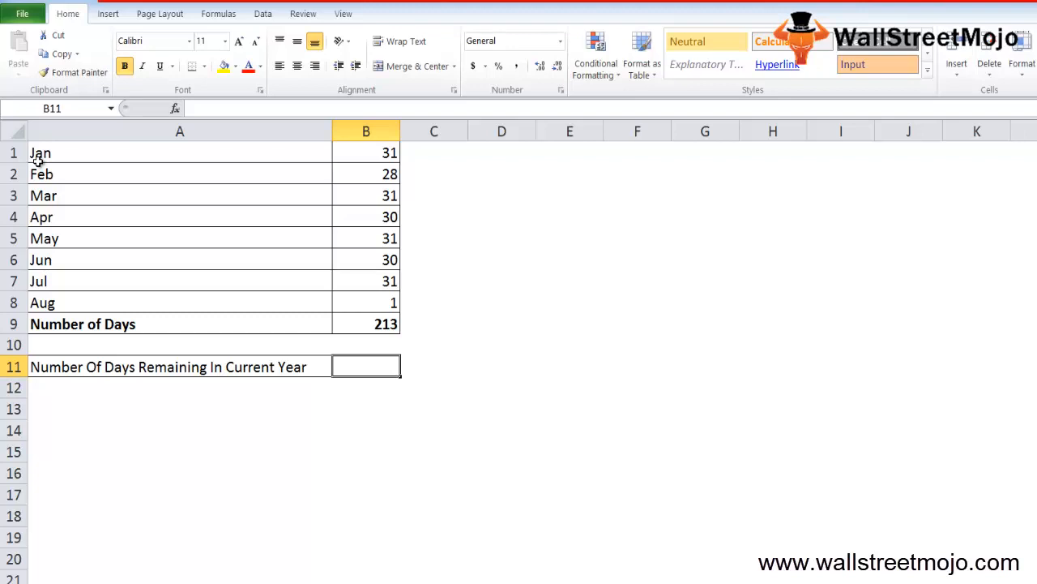
On the sheet with the monthly day counts, enter the date 1/4/2019 in cell B13
key(Up)
key(Up)
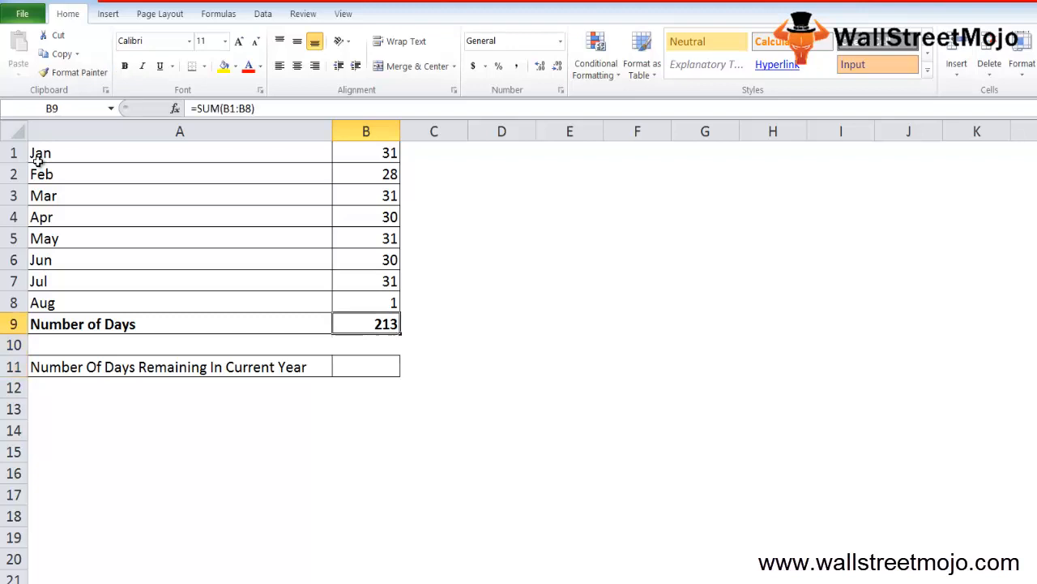
key(Down)
key(Down)
key(Down)
key(Down)
text(1/)
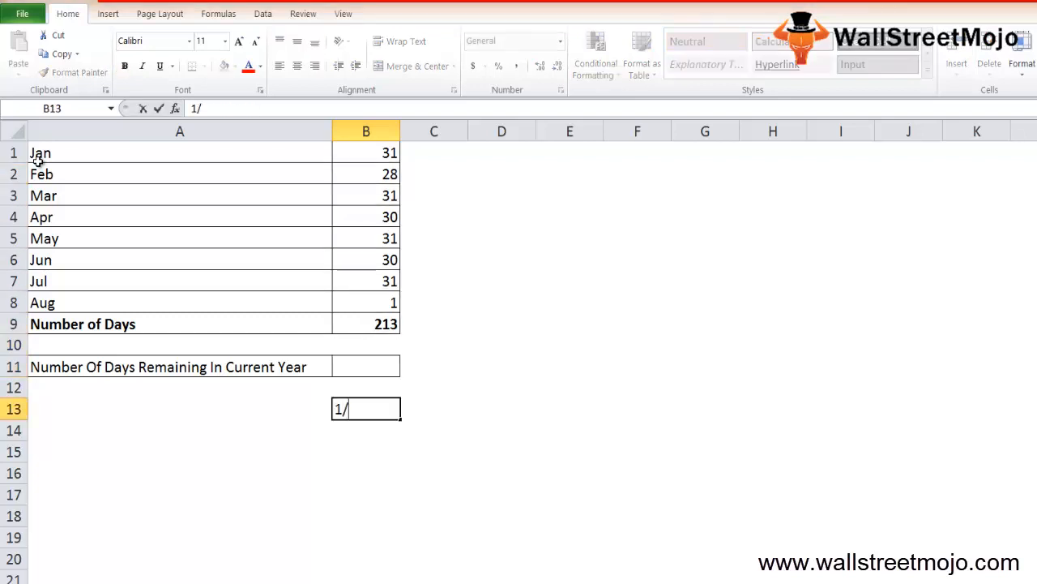
text(4/2019)
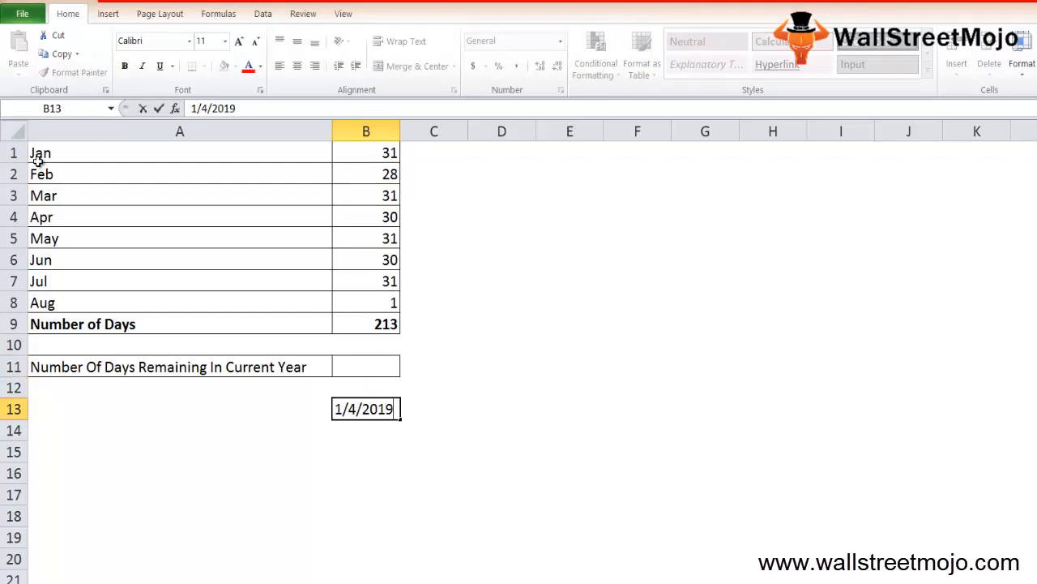
key(Return)
key(Up)
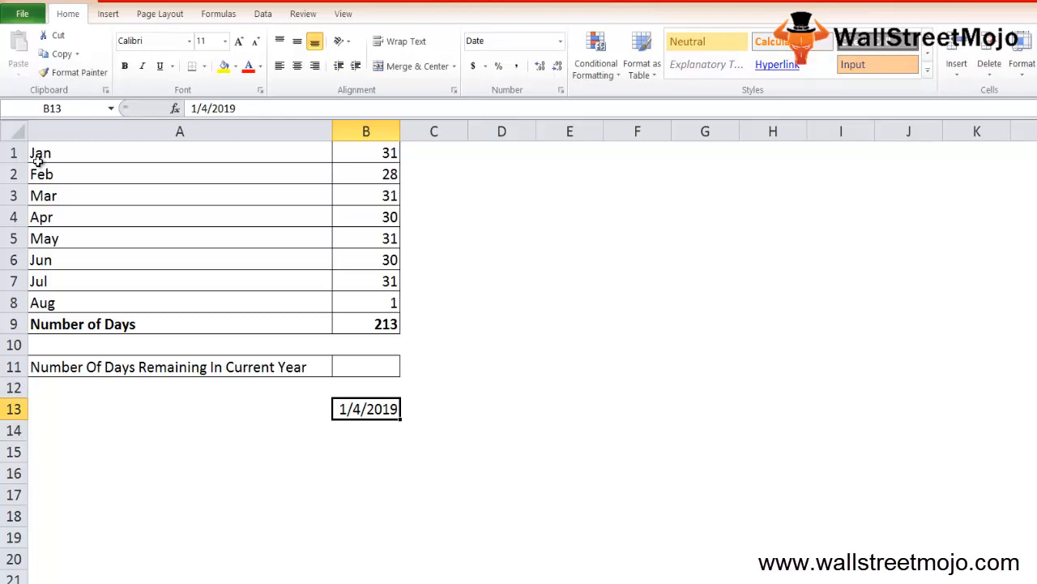
Examine the day counts for January to August in B1:B8 and the Number of Days total in B9
key(Up)
key(Up)
key(Up)
key(Up)
key(Up)
key(Up)
key(Up)
key(Up)
key(Up)
key(Up)
key(Up)
key(Up)
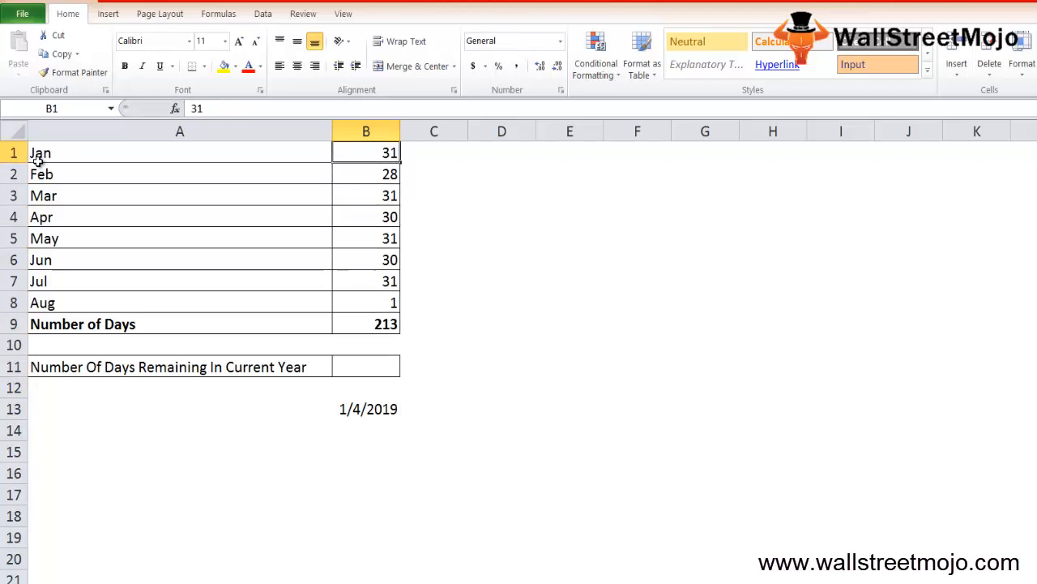
key(Down)
key(Down)
key(Down)
key(Down)
key(Down)
key(Down)
key(Down)
key(Down)
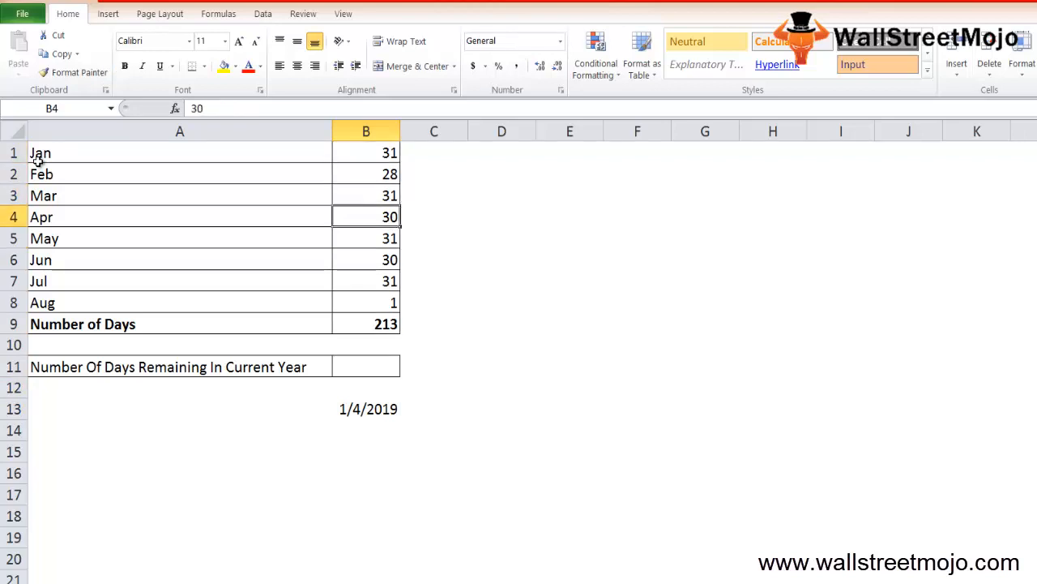
key(Down)
key(Down)
key(Down)
key(Up)
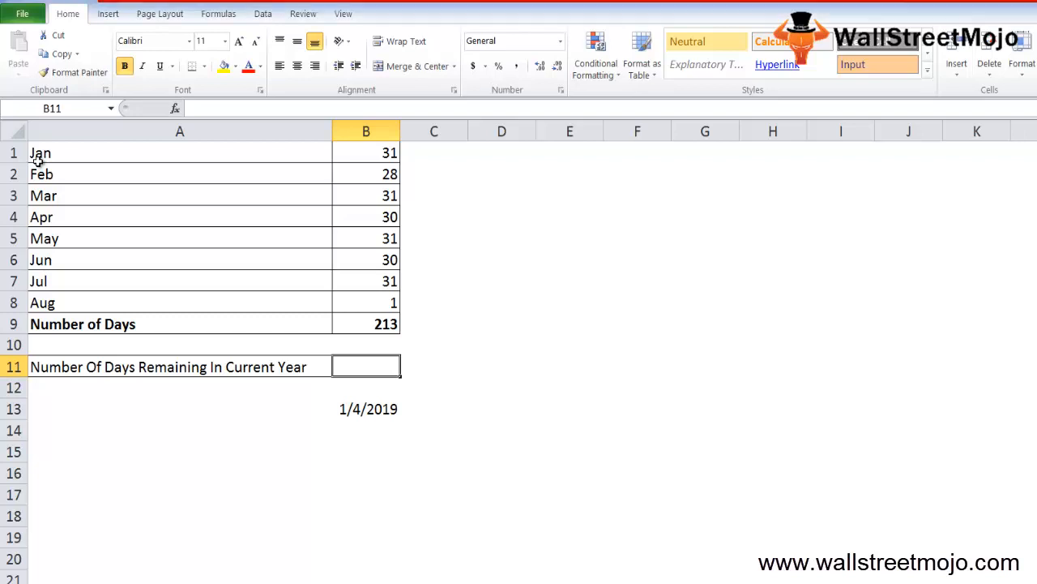
Replace the date in cell B13 with 8/1/2018
key(Return)
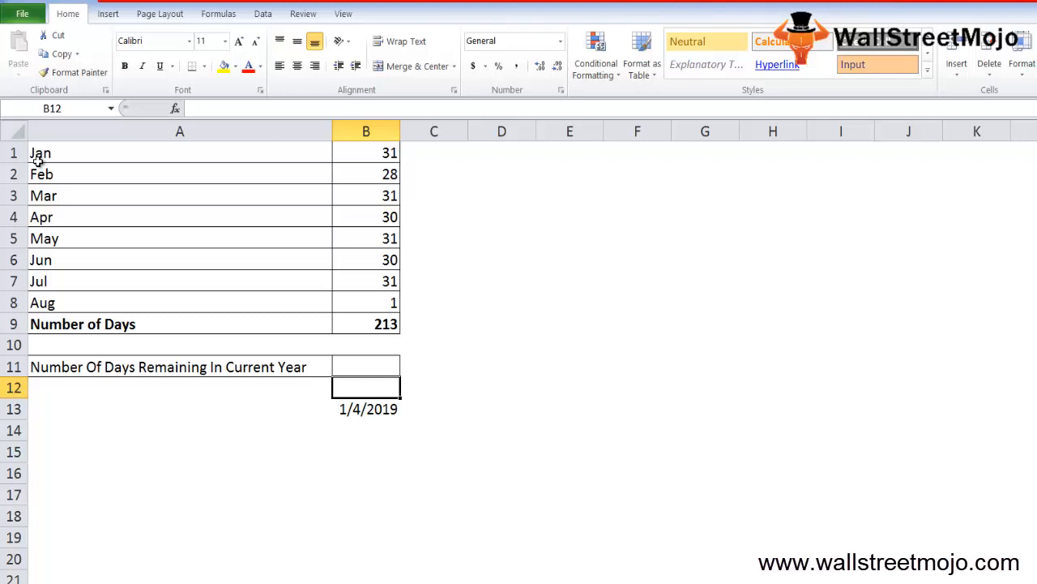
key(Return)
text(8/)
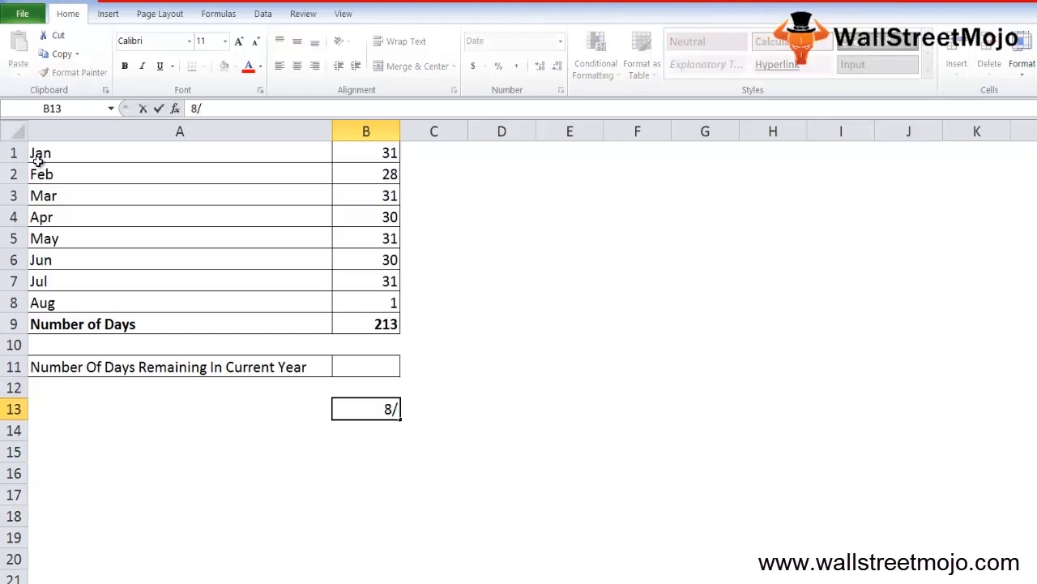
text(1/2018)
key(Up)
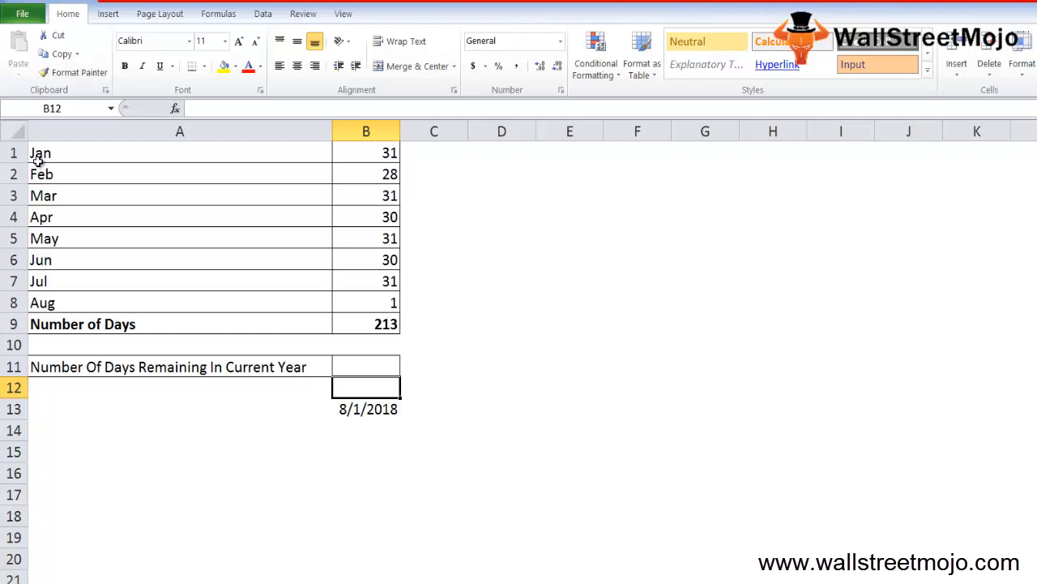
In cell B11, start a formula that subtracts a DATE value from TODAY()
key(Up)
key(Up)
key(Up)
key(Up)
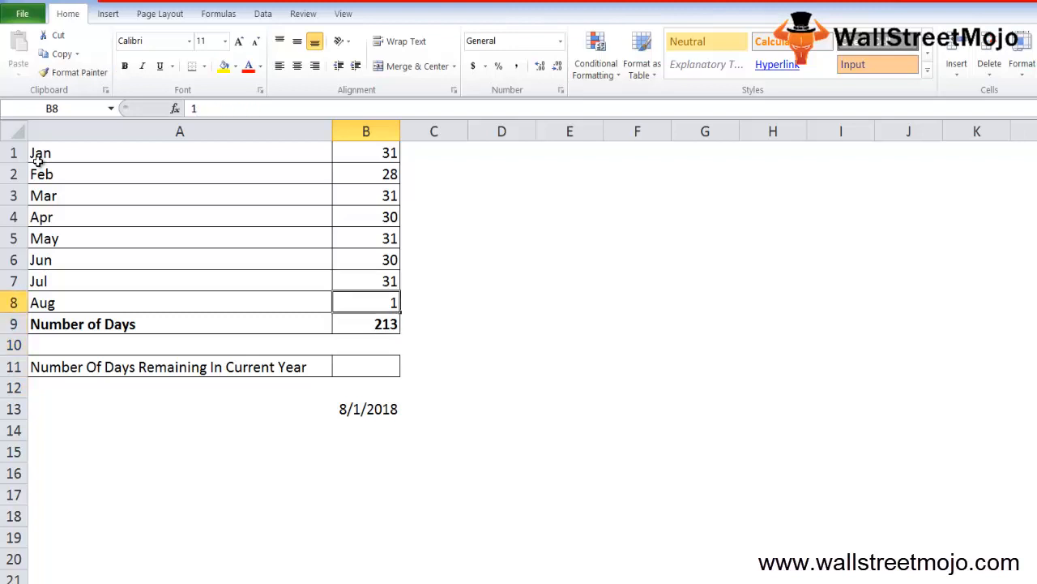
key(Down)
key(Down)
key(Down)
text(=tod)
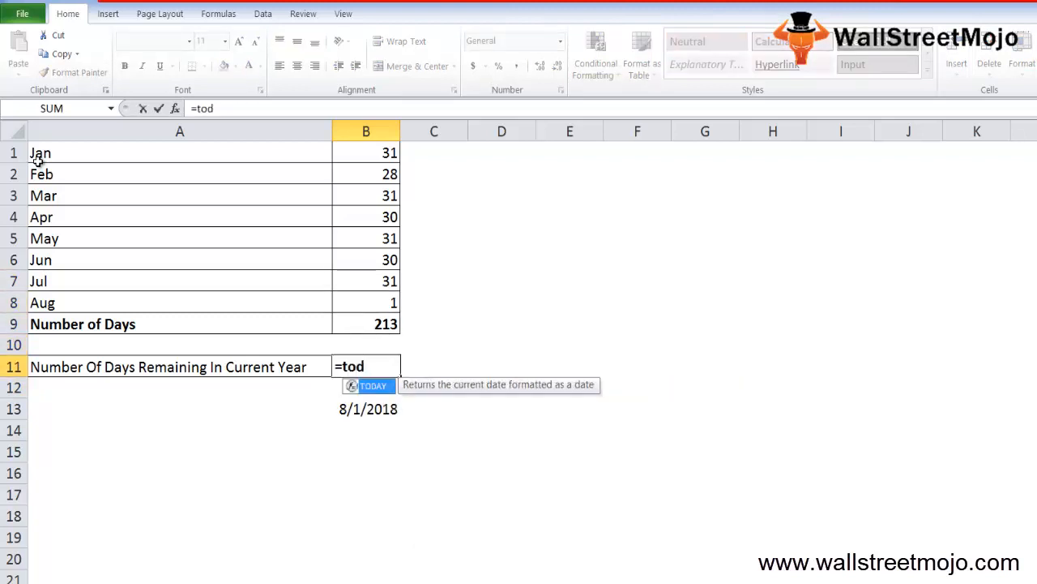
key(Tab)
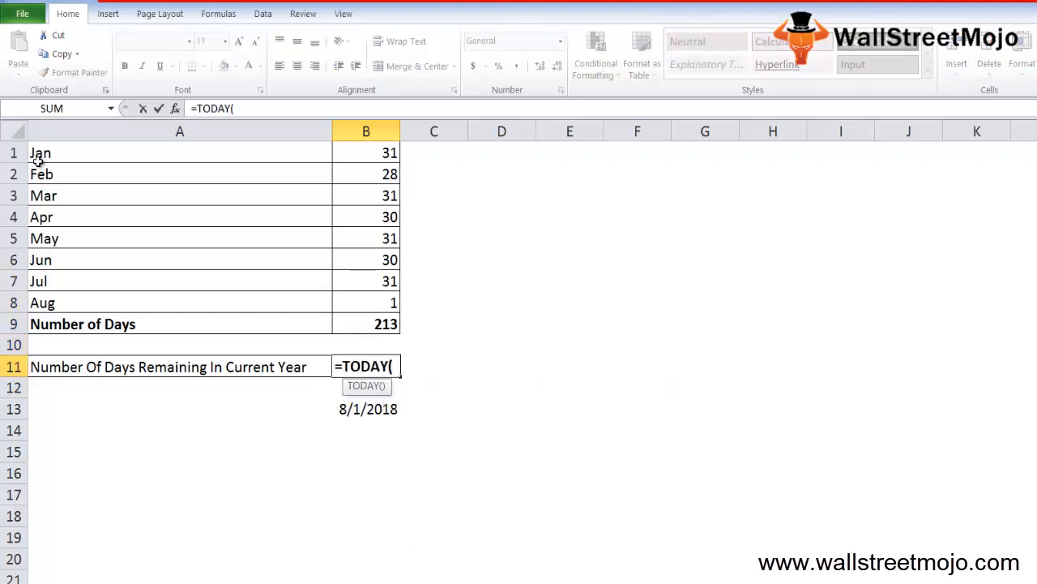
text()-DATE()
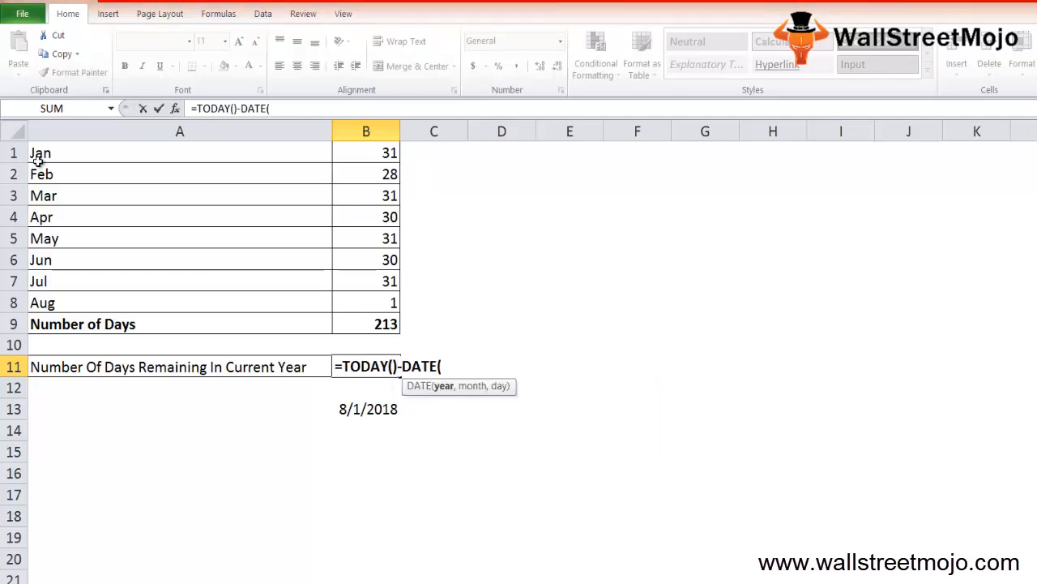
Complete the B11 formula's DATE arguments with YEAR(TODAY()) as the year, 1 as the month and 0 as the day
text(yea)
key(Tab)
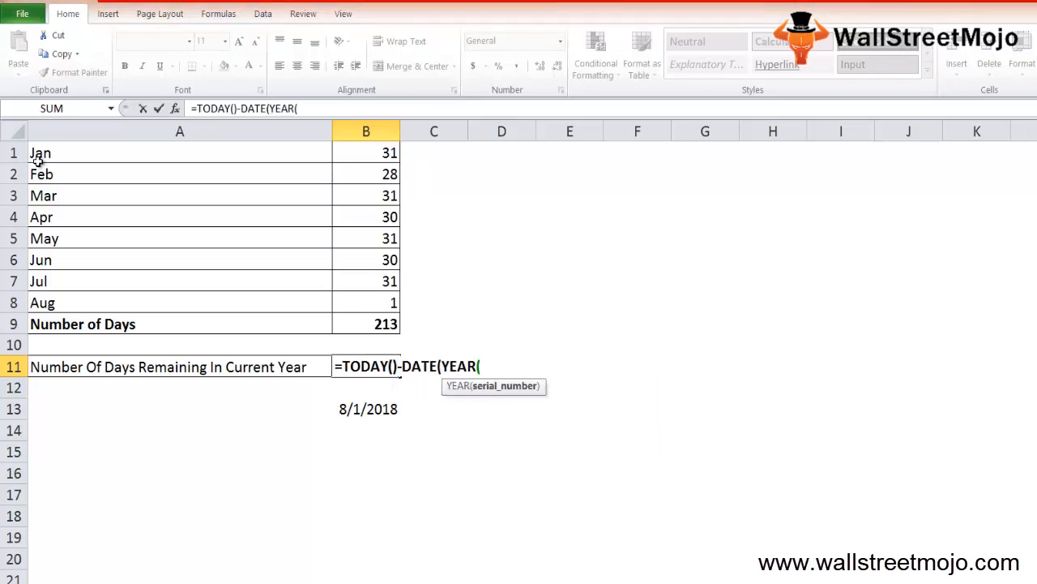
text(tod)
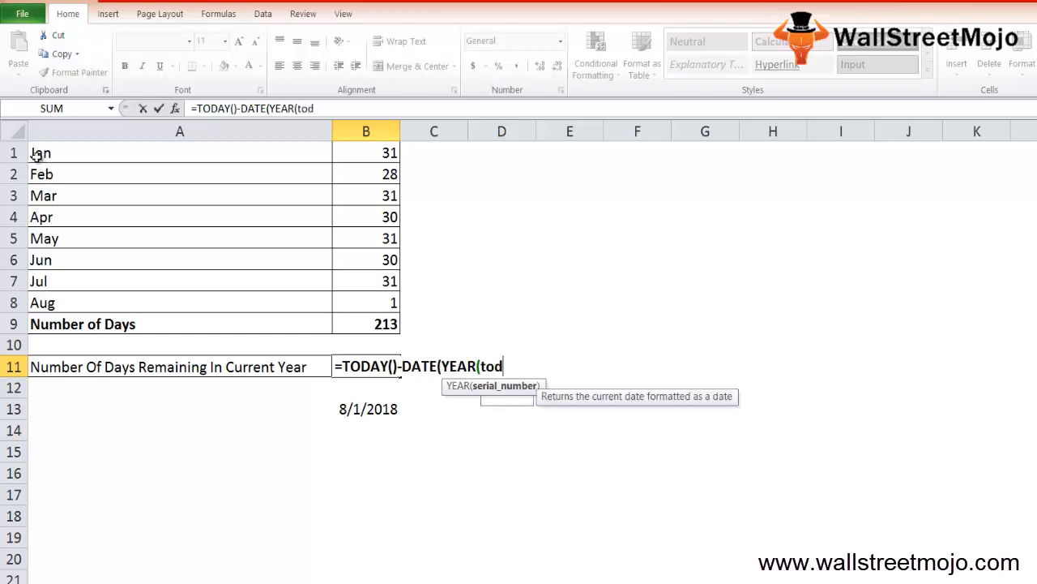
key(Tab)
text(),)
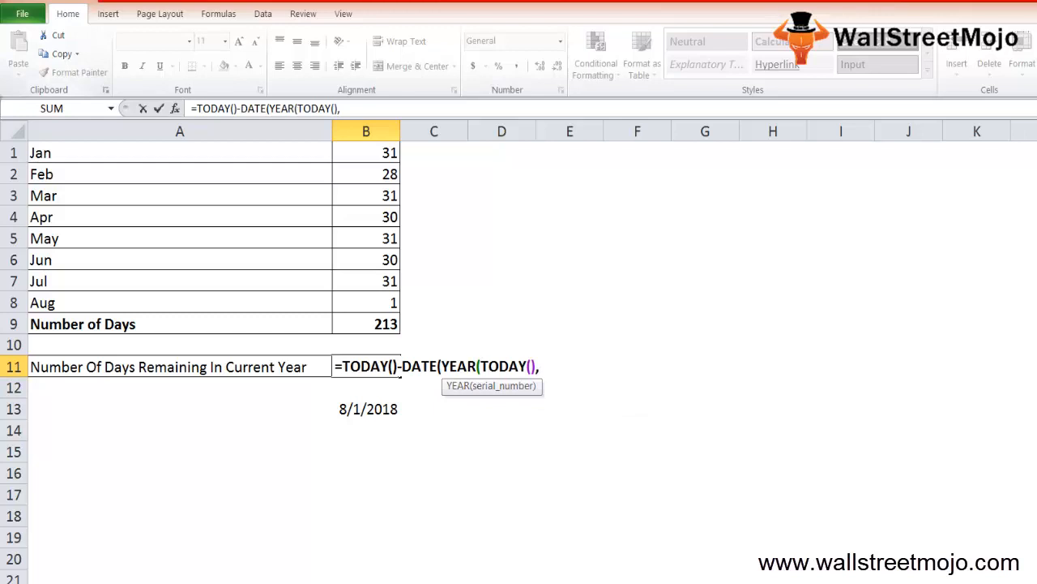
key(BackSpace)
text(),1)
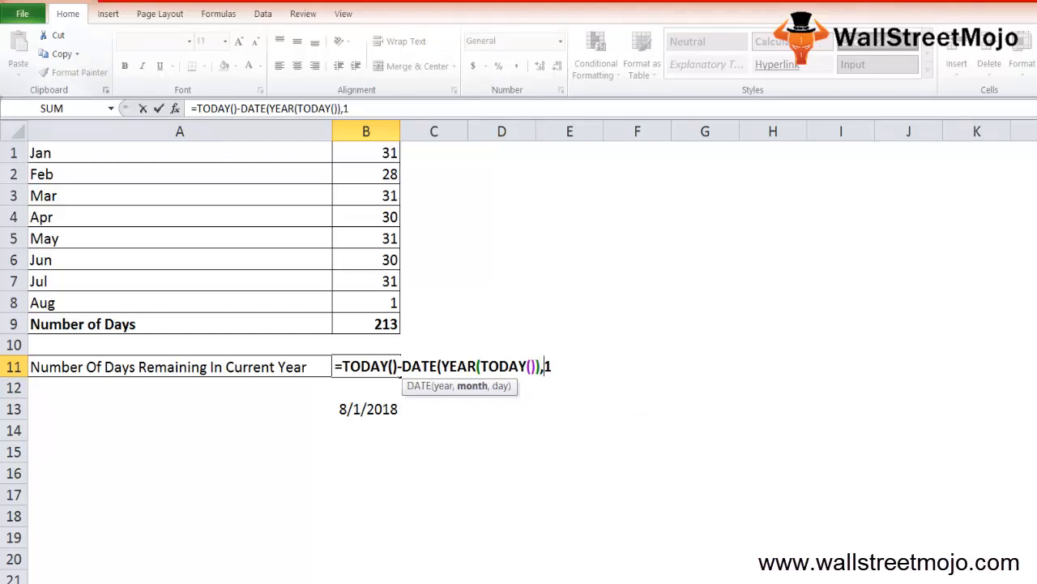
text(,0)
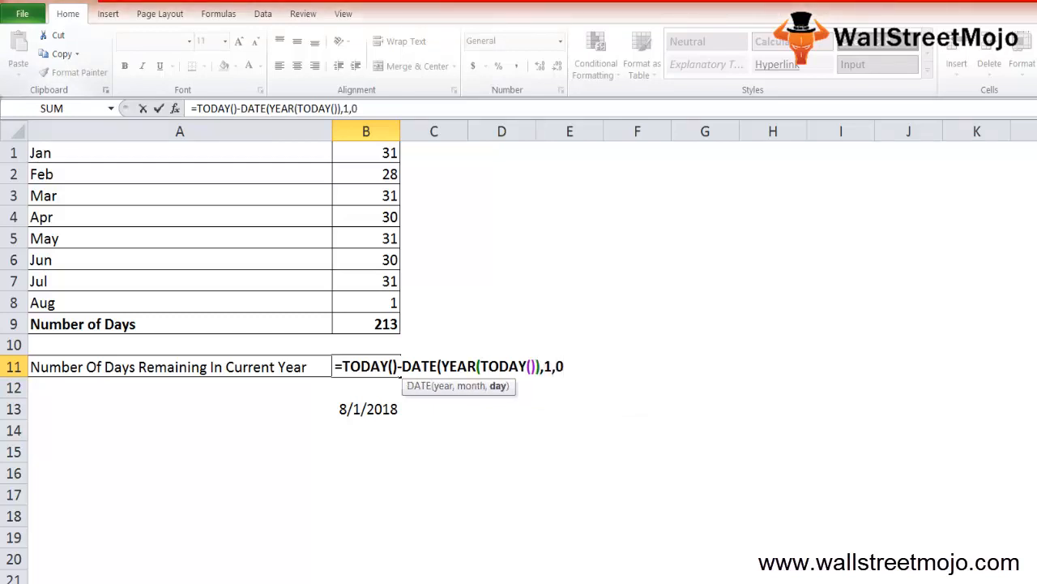
text())
key(Return)
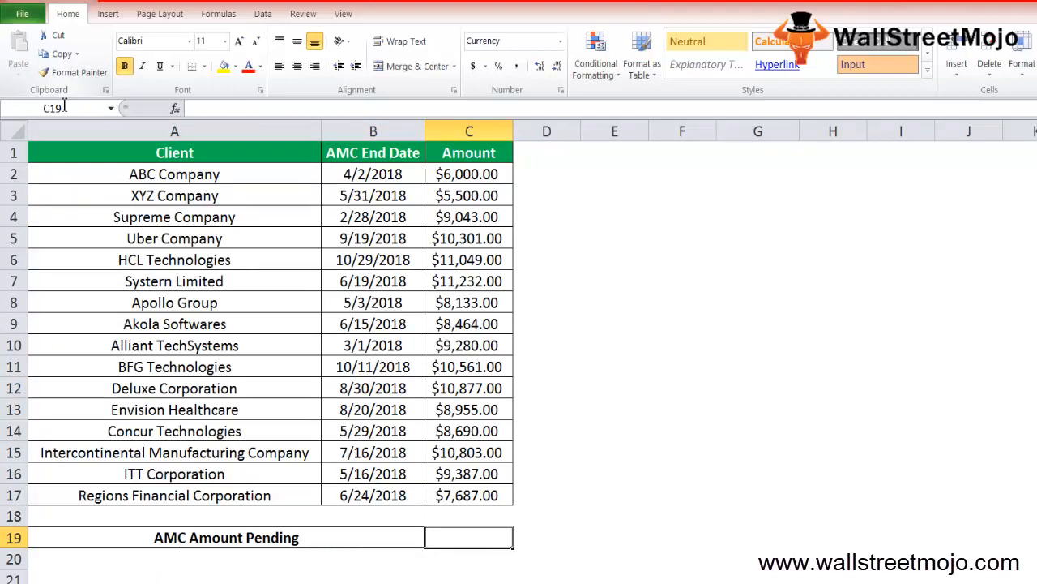
On the sheet with the client AMC table, examine the AMC End Date and Amount columns
key(Up)
key(Up)
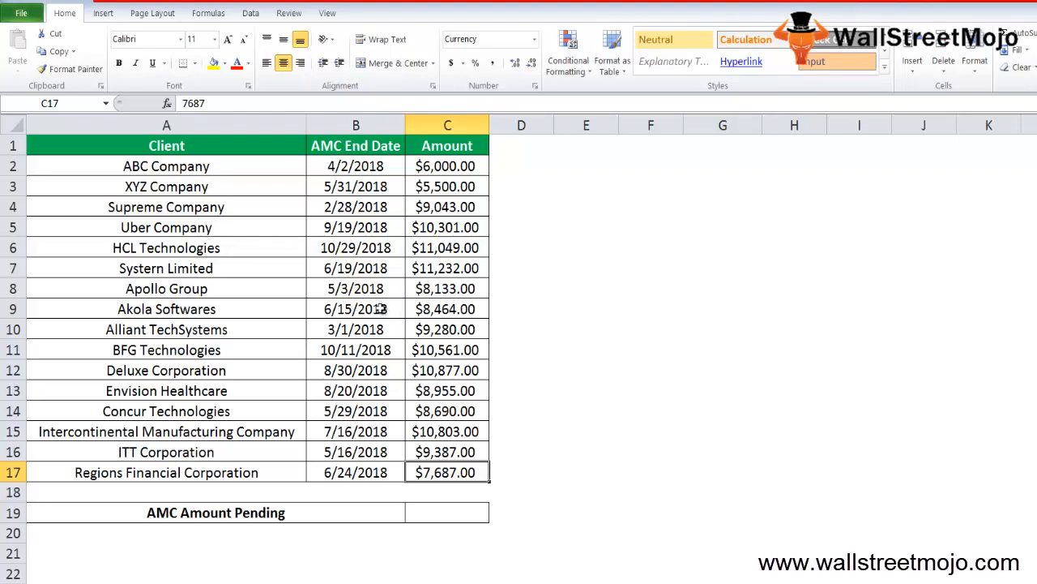
key(Left)
key(Left)
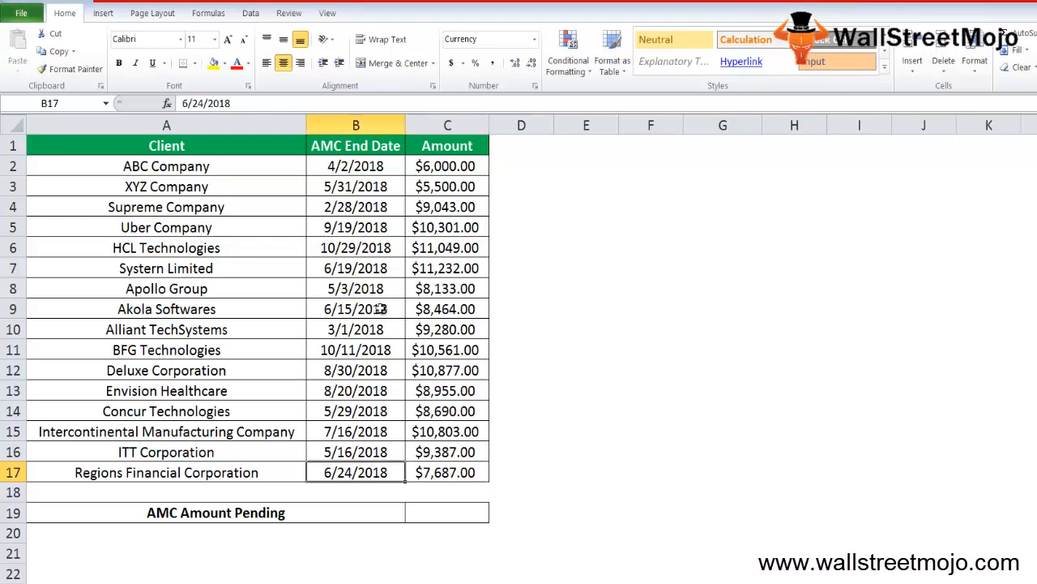
key(Up)
key(Up)
key(Up)
key(ctrl+Up)
key(Right)
key(Right)
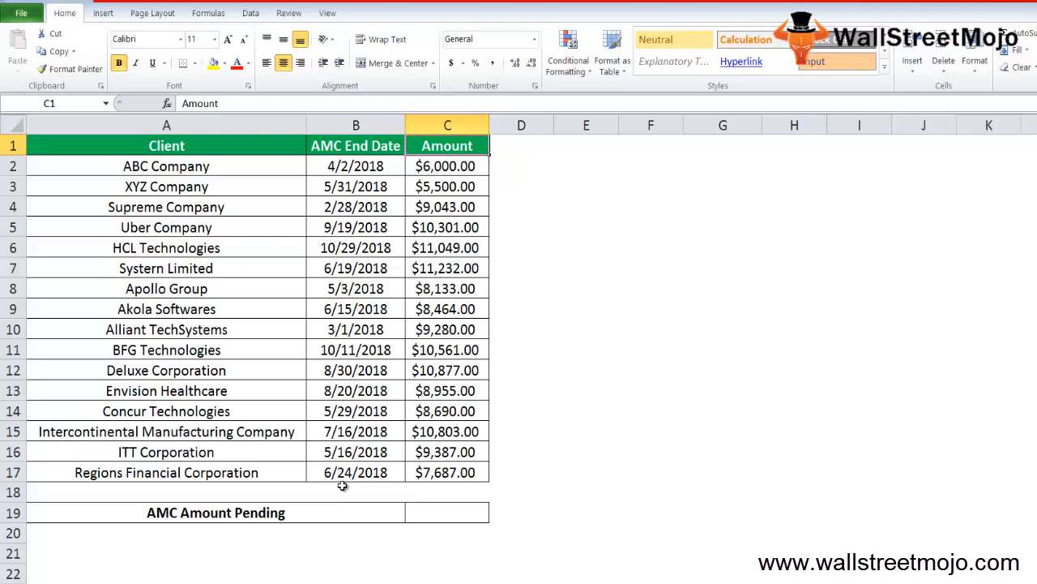
key(Down)
key(Down)
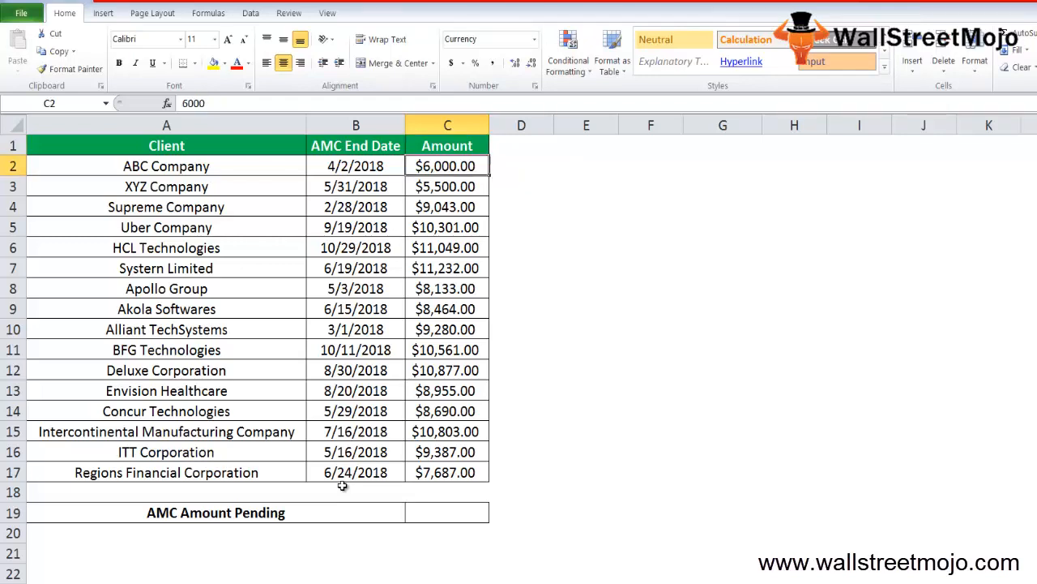
Start a SUMIF formula in cell C19 for the AMC Amount Pending
key(Left)
key(Down)
key(Down)
key(Down)
key(Down)
key(Down)
key(Down)
key(Down)
key(Down)
key(Down)
key(Down)
key(Down)
key(Down)
key(Down)
key(Down)
key(Down)
key(Down)
key(Down)
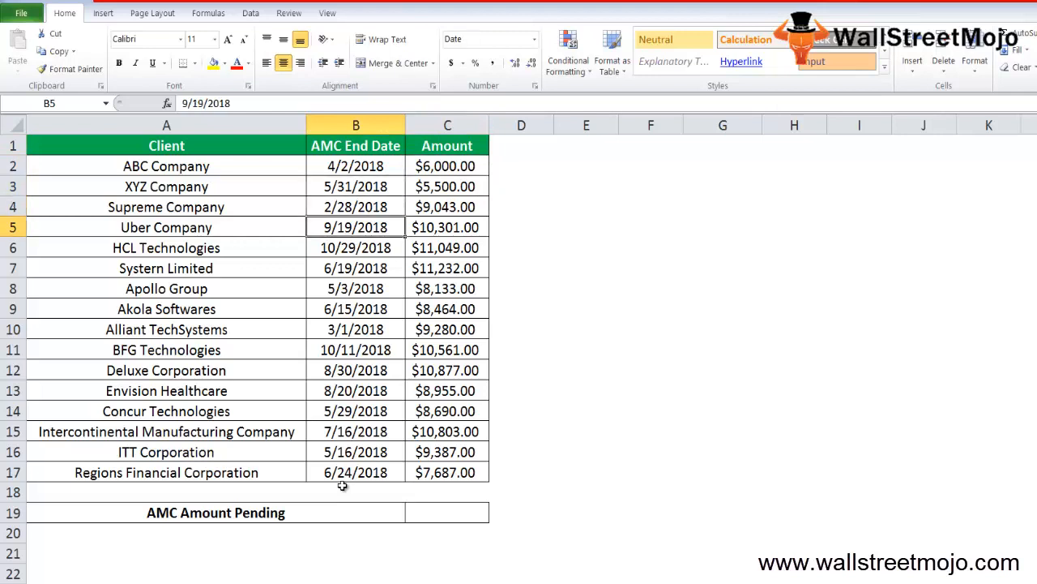
key(Up)
key(Right)
text(=sumif()
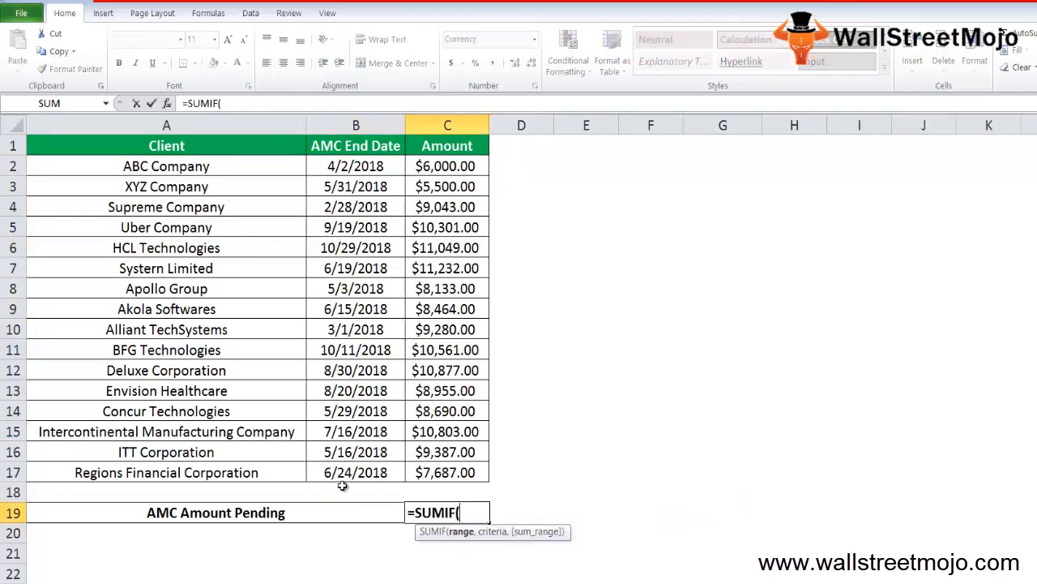
Use the AMC end dates in B2:B17 as the SUMIF range
click(266, 312)
key(Up)
key(Up)
key(Up)
key(Up)
key(Up)
key(Up)
key(Up)
key(Up)
key(Right)
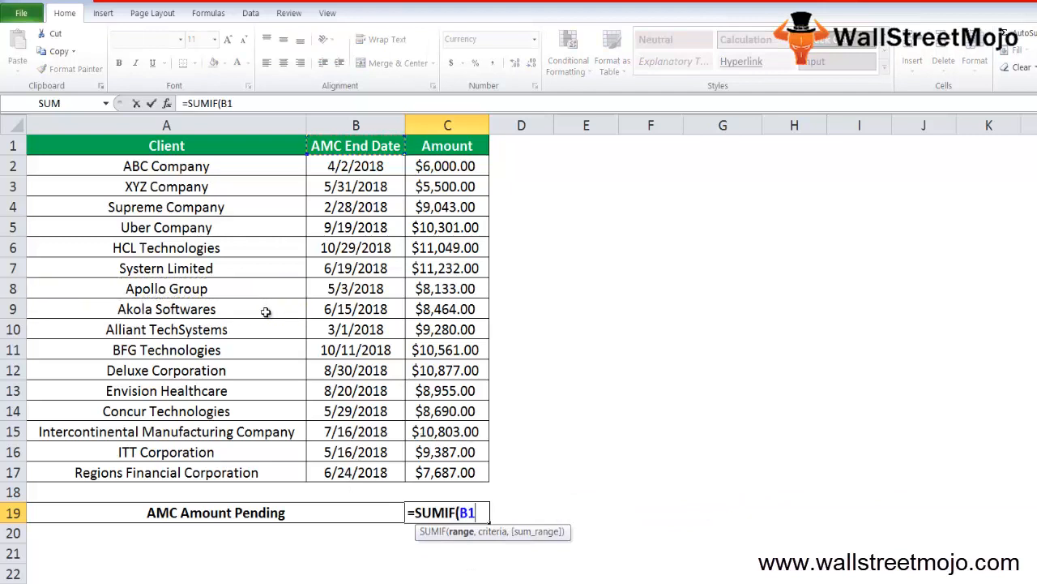
key(Down)
key(shift+Down)
key(shift+Down)
key(shift+Down)
key(shift+Down)
key(shift+Down)
key(shift+Down)
key(shift+Down)
key(shift+Down)
key(shift+Down)
key(shift+Down)
key(shift+Down)
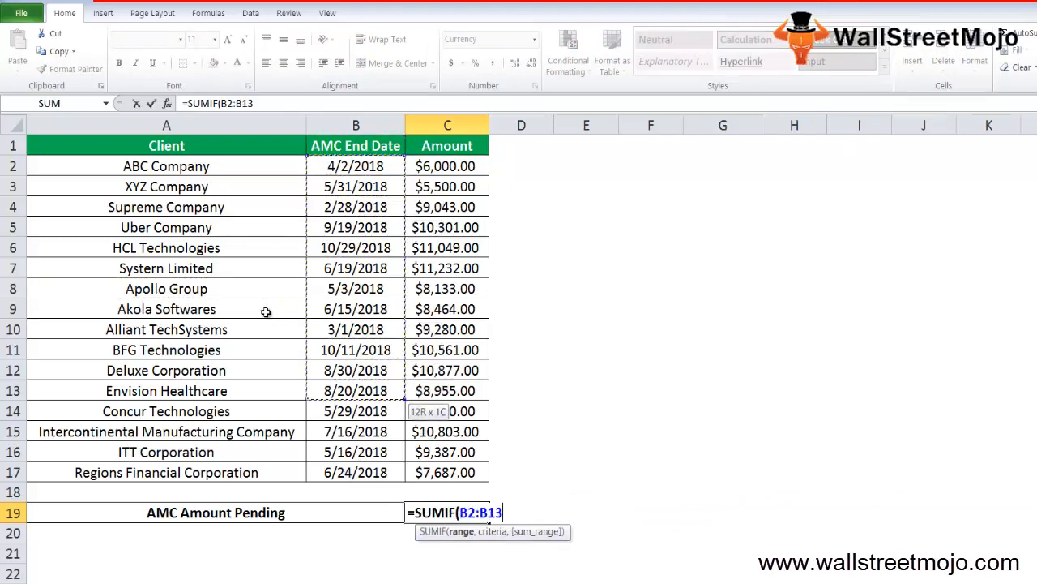
key(shift+Down)
key(shift+Down)
key(shift+Down)
key(shift+Down)
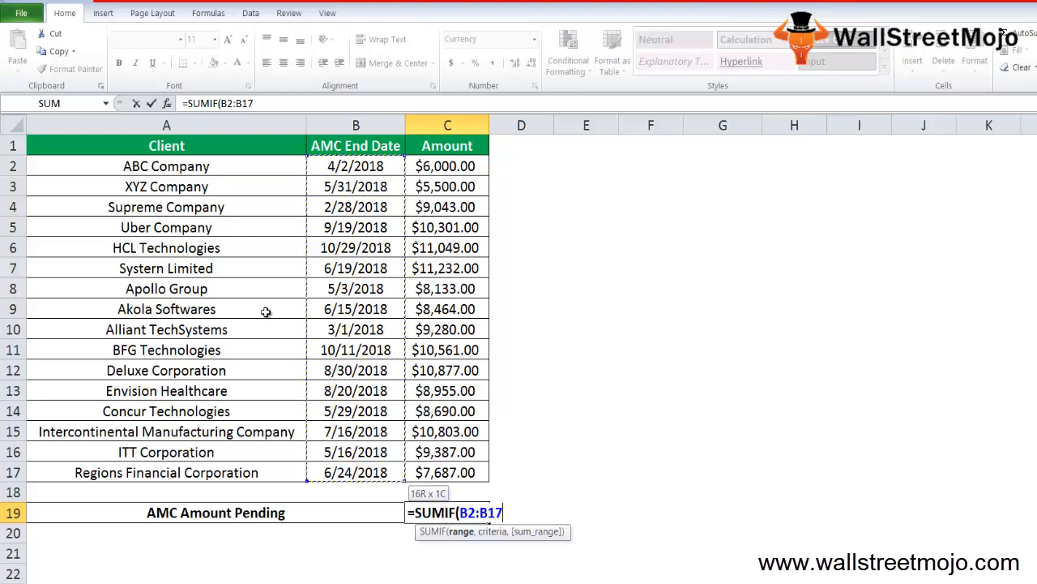
Set the SUMIF criteria to ">="&TODAY()
text(,">)
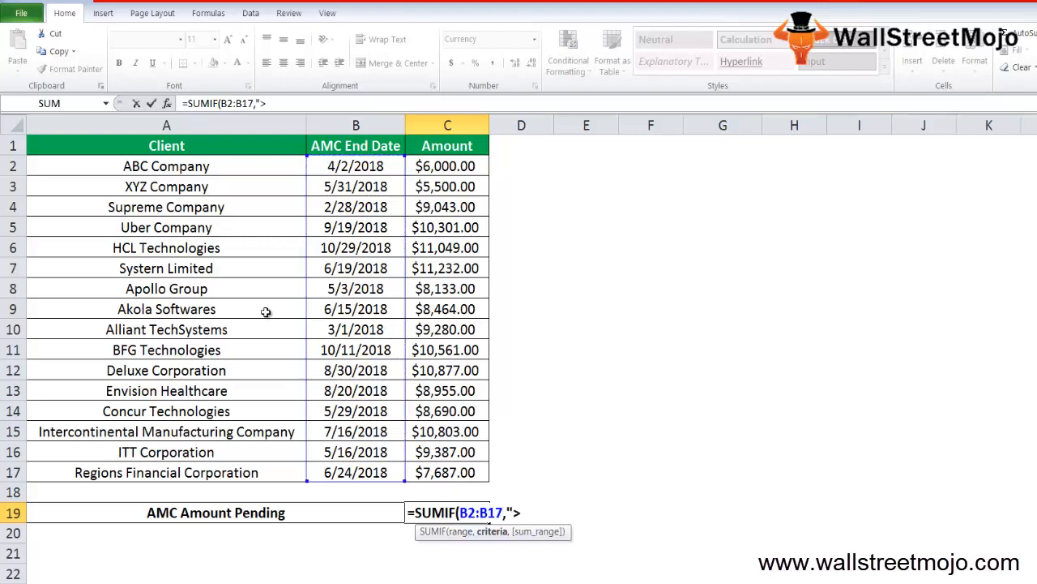
text(")
key(BackSpace)
text(=")
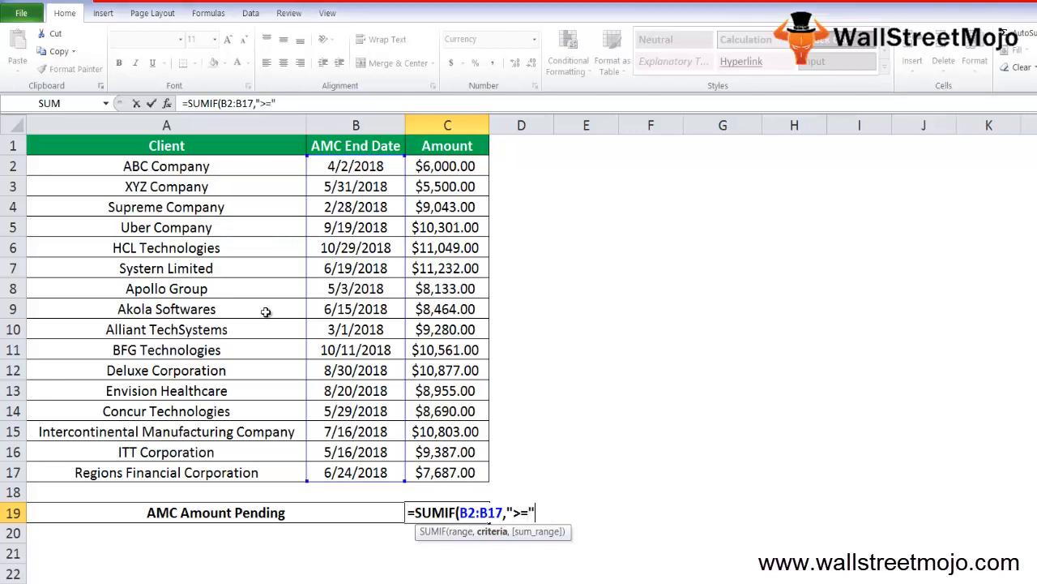
text(&tod)
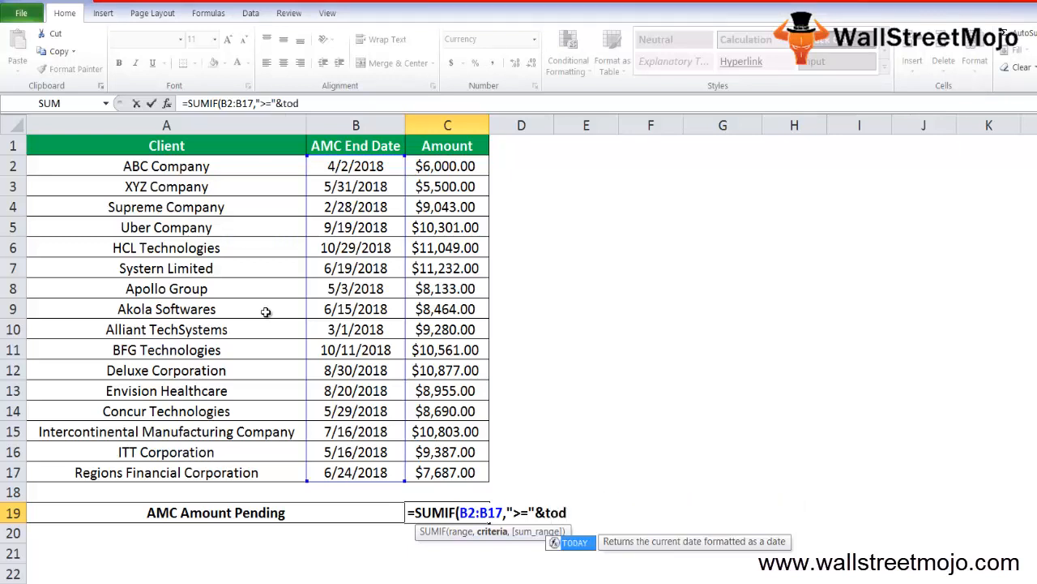
key(Tab)
text())
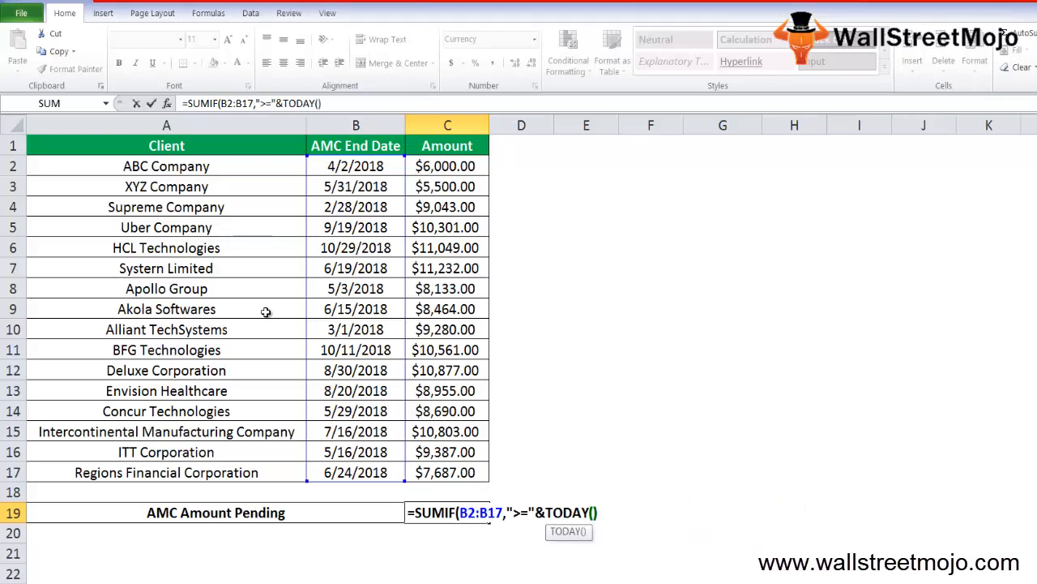
Add the amounts in C2:C17 as the sum range and complete the SUMIF formula in C19
text(,)
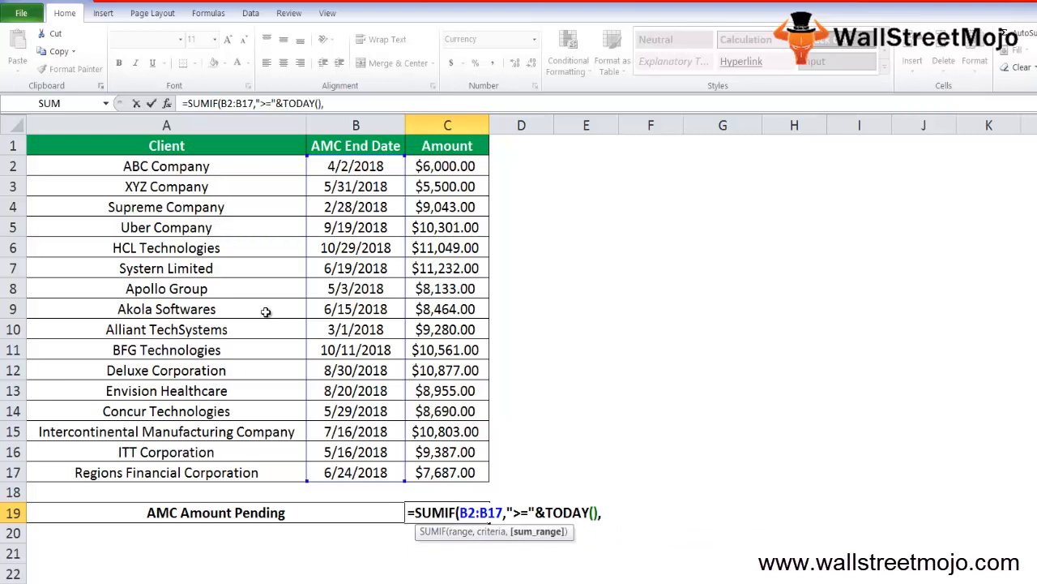
click(446, 162)
key(ctrl+shift+Down)
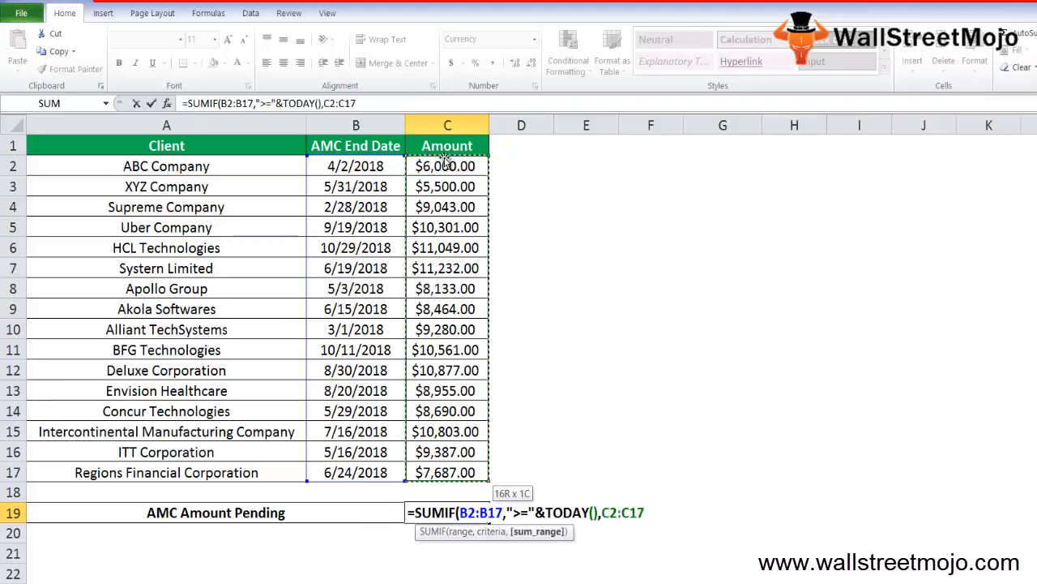
text())
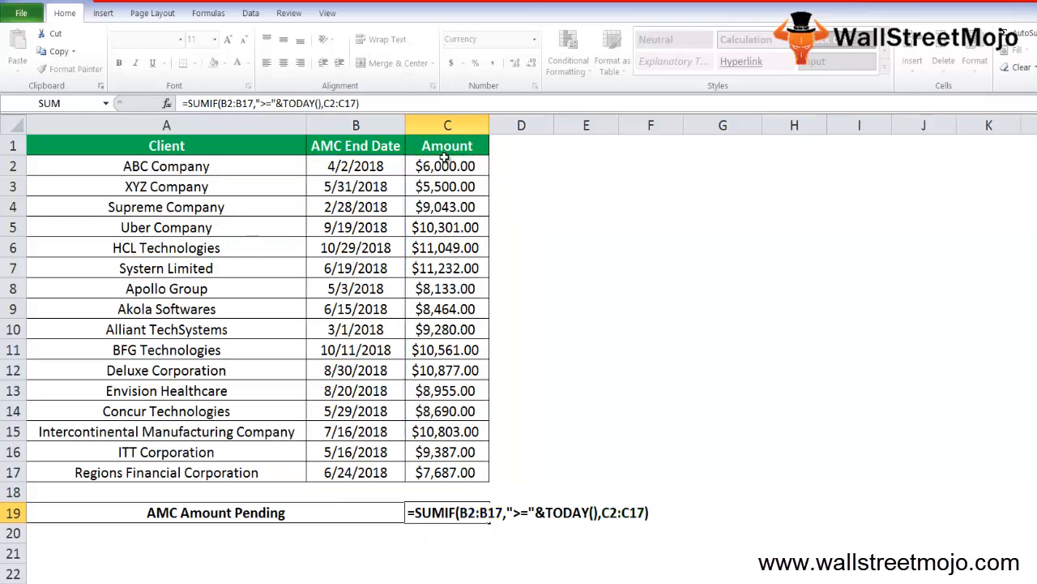
key(ctrl+Return)
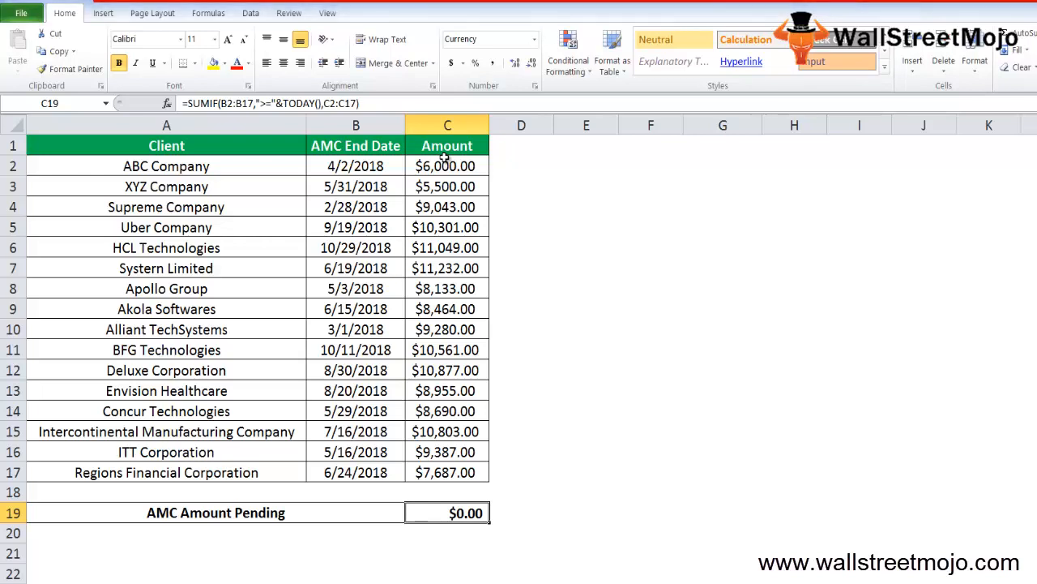
key(Page_Down)
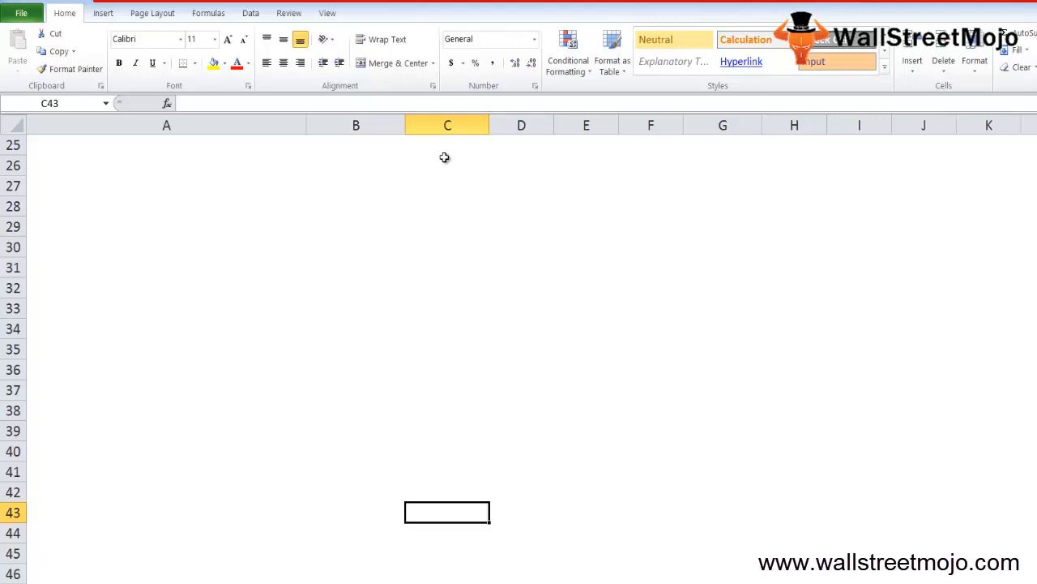
key(Up)
key(Up)
key(Up)
key(Up)
key(Up)
key(Up)
key(Up)
key(Up)
key(Up)
key(Up)
key(Up)
key(Up)
key(Up)
key(Left)
key(Left)
key(Right)
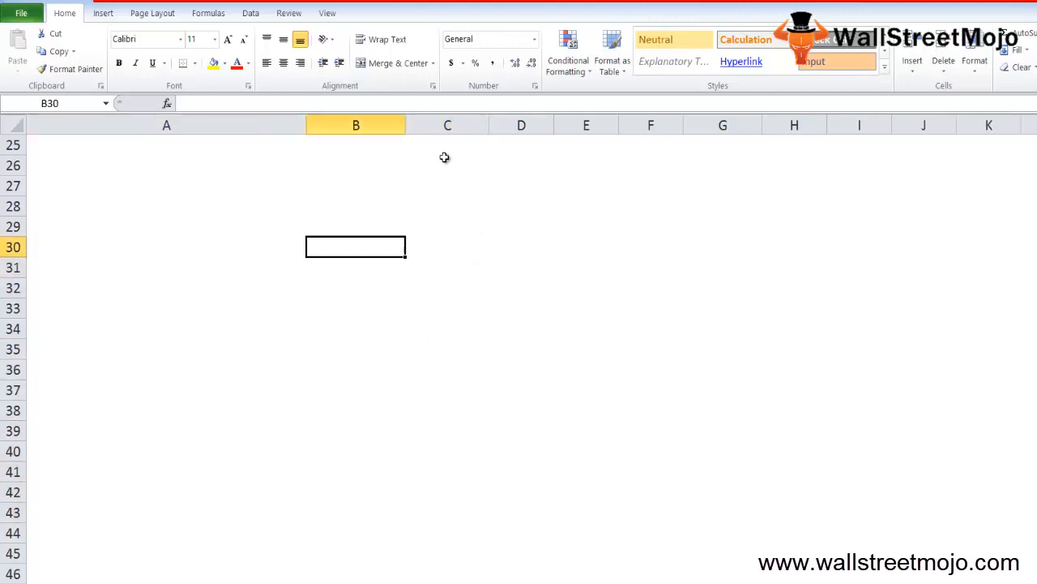
key(Left)
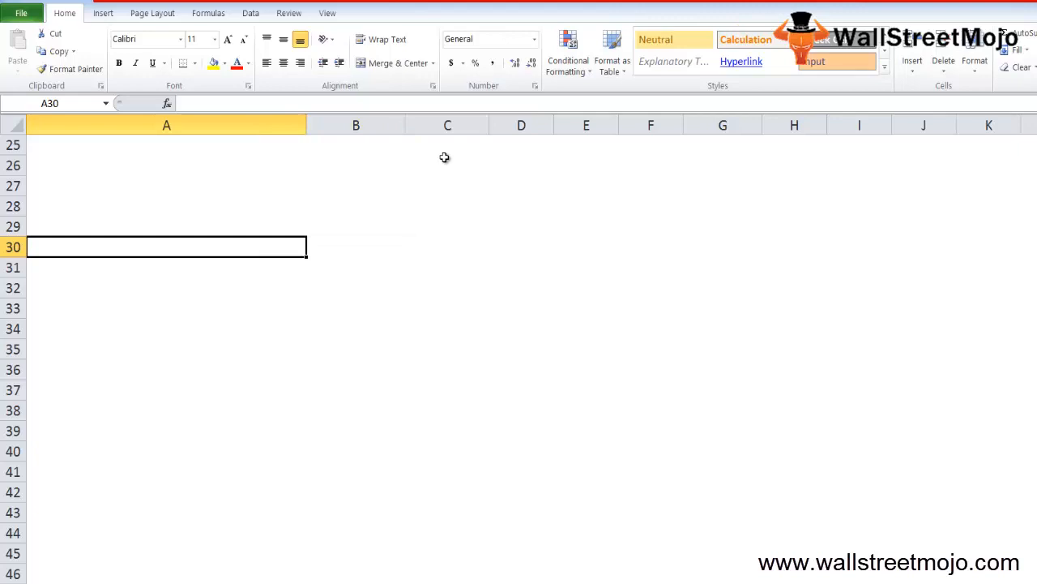